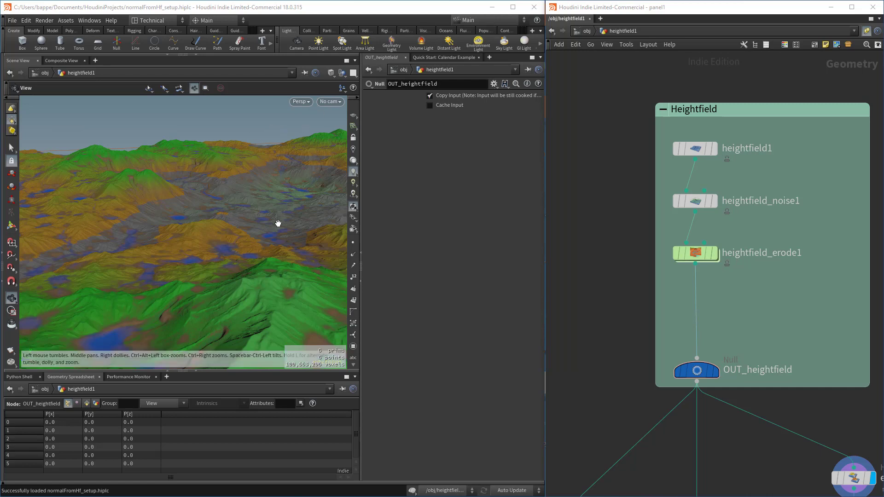
Display heightfield1, heightfield_noise1 and heightfield_erode1 one after another to examine the terrain at each stage
left_click_drag(242, 235, 188, 204)
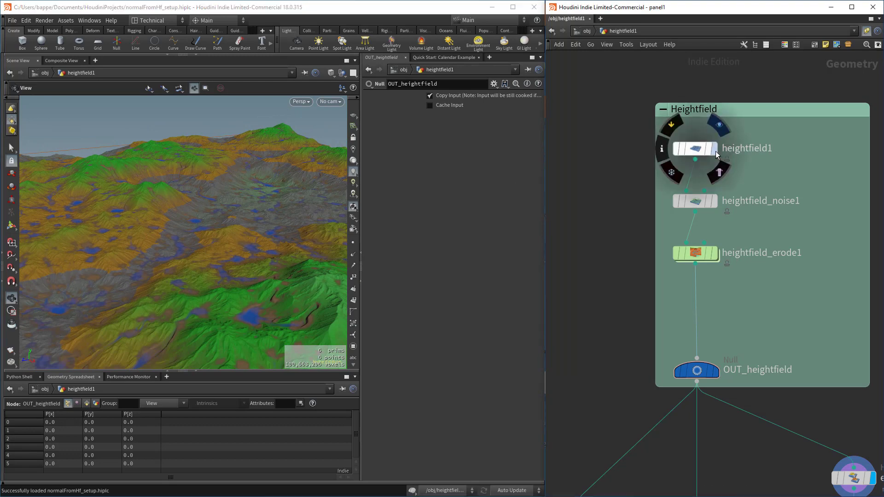
left_click(690, 151)
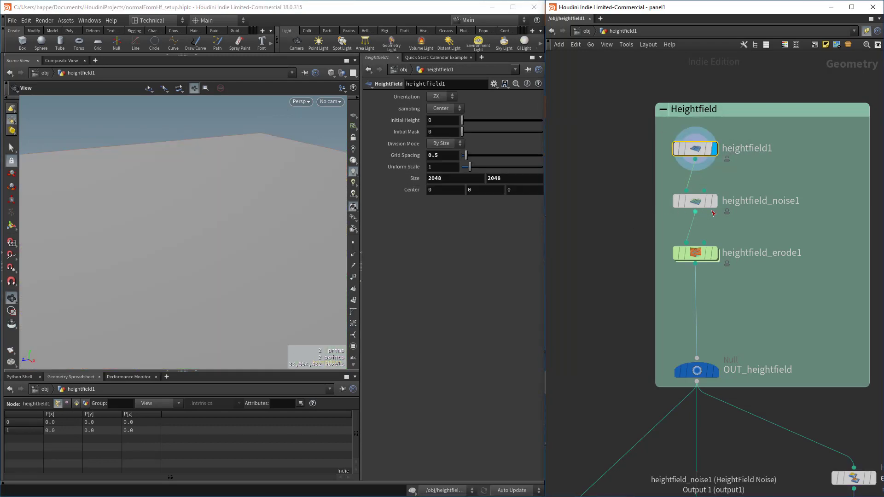
left_click(696, 201)
left_click_drag(339, 208, 251, 172)
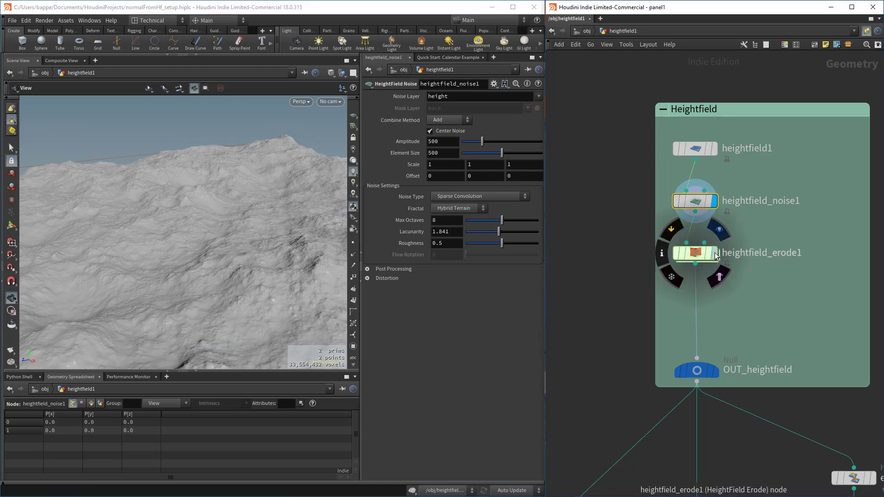
left_click(709, 256)
Turn off the Visualize option of heightfield_erode1 and select the OUT_heightfield null
left_click_drag(240, 263, 250, 226)
right_click_drag(249, 227, 296, 219)
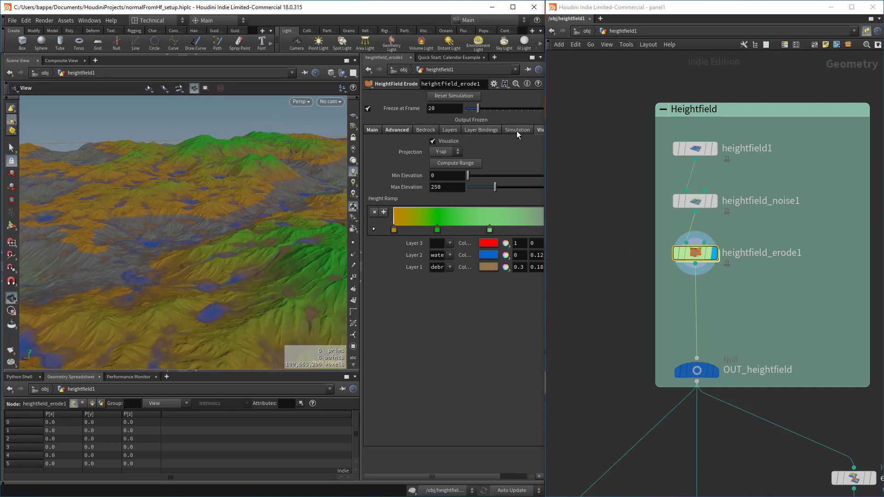
left_click(458, 141)
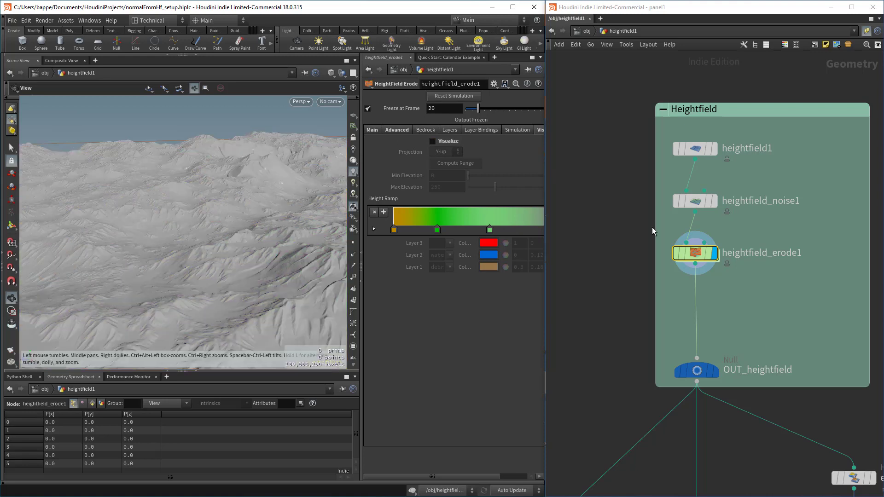
left_click(712, 371)
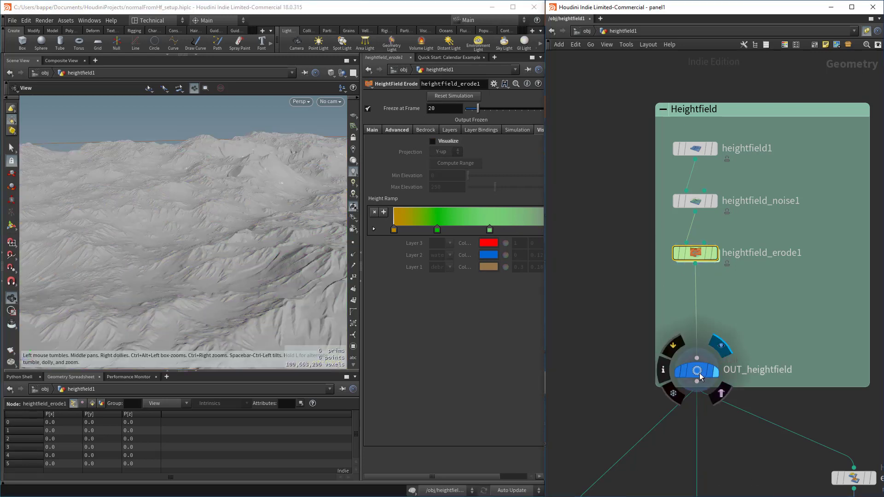
Connect the output of the high Convert HeightField node to the second input of bake_normal
scroll(628, 278, "down", 5)
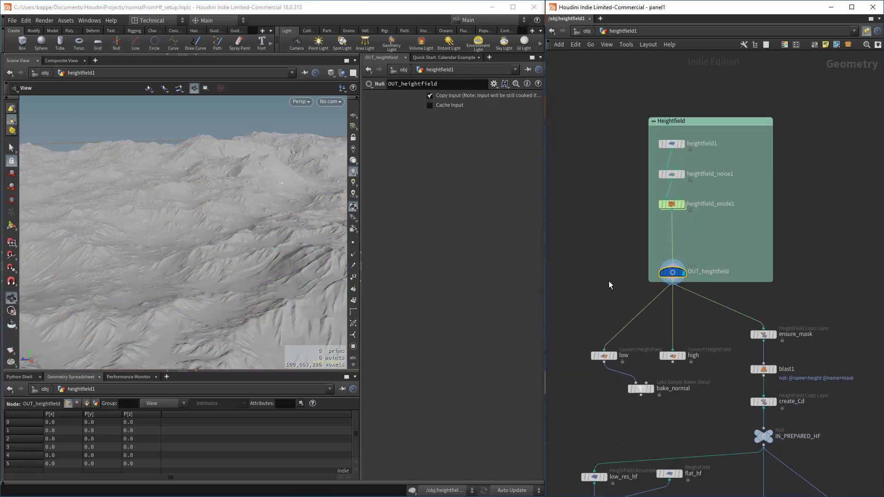
middle_click_drag(608, 278, 603, 262)
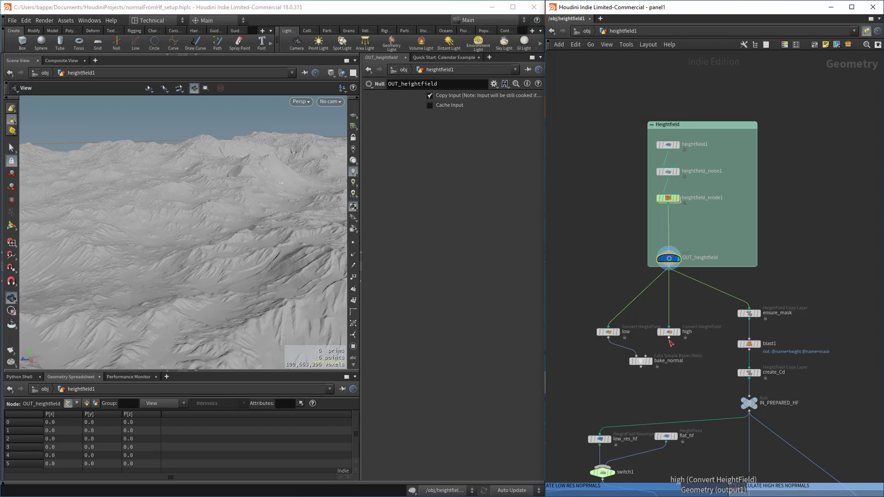
left_click_drag(670, 343, 646, 356)
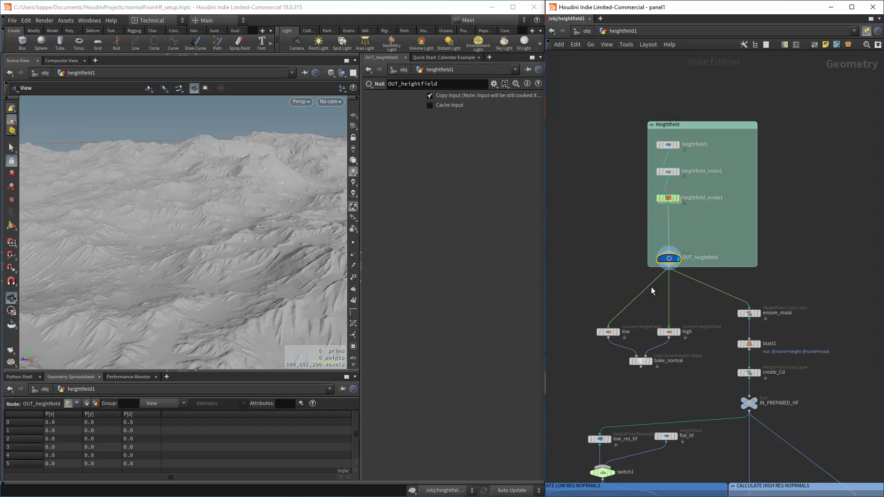
Display the low and high Convert HeightField nodes and bake_normal in turn to compare their meshes and settings
scroll(626, 267, "up", 5)
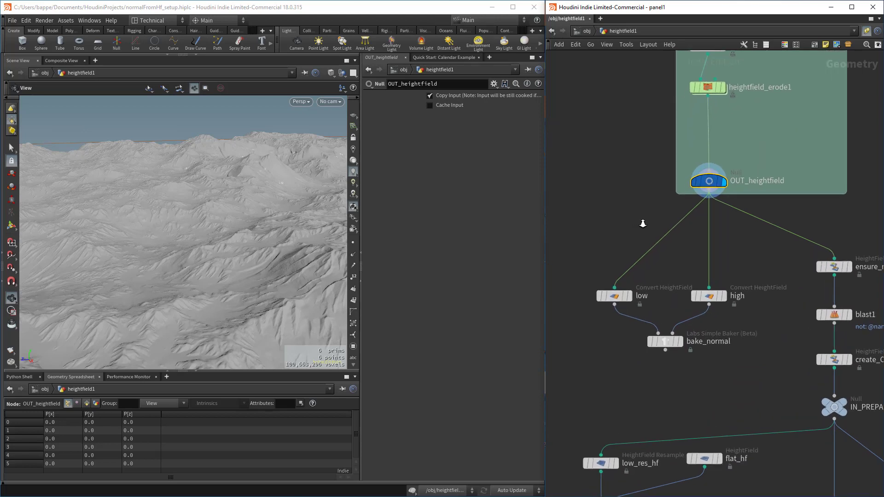
scroll(677, 280, "up", 3)
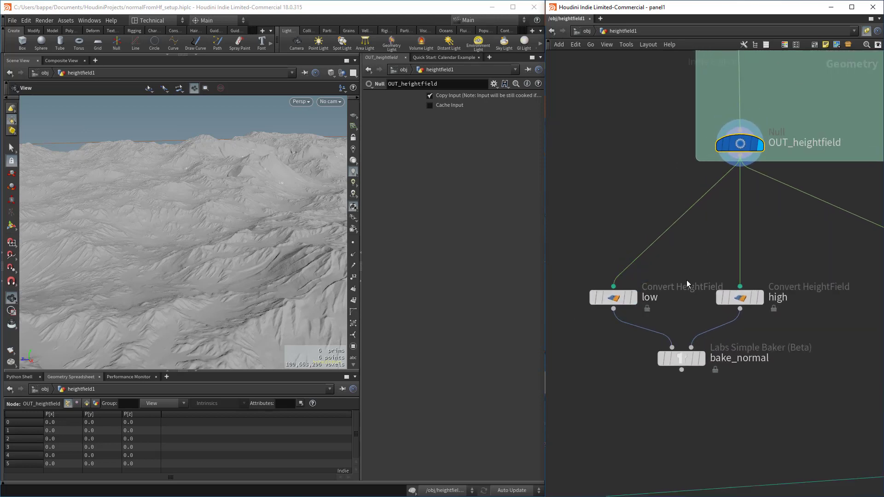
left_click(634, 300)
mouse_move(766, 297)
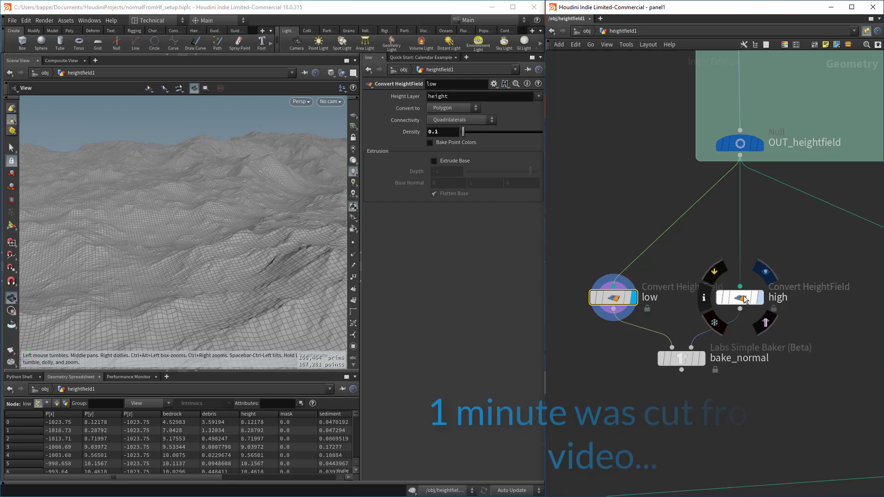
left_click(746, 298)
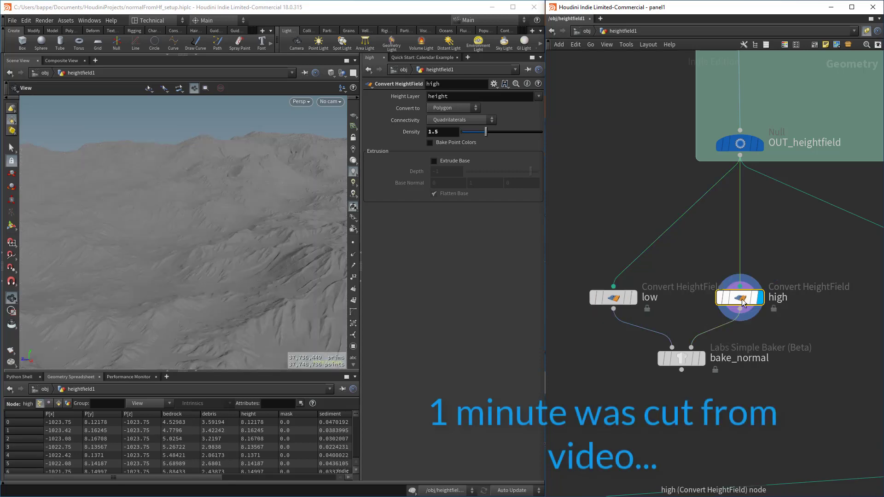
mouse_move(689, 361)
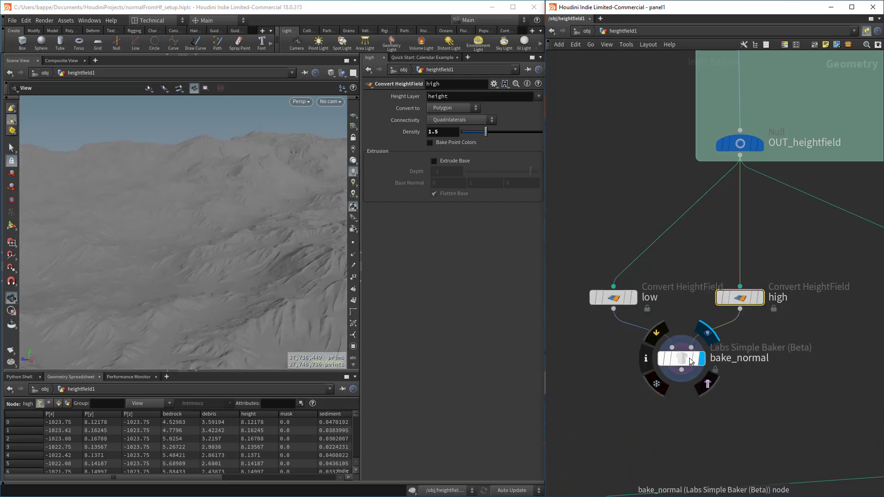
left_click(687, 358)
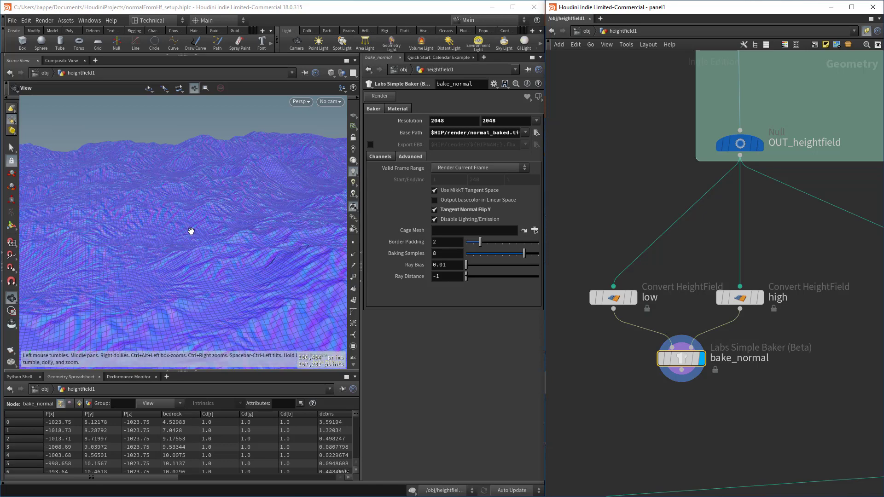
Examine the geometry information of the high Convert HeightField node, including its point and polygon counts and memory use
mouse_move(632, 300)
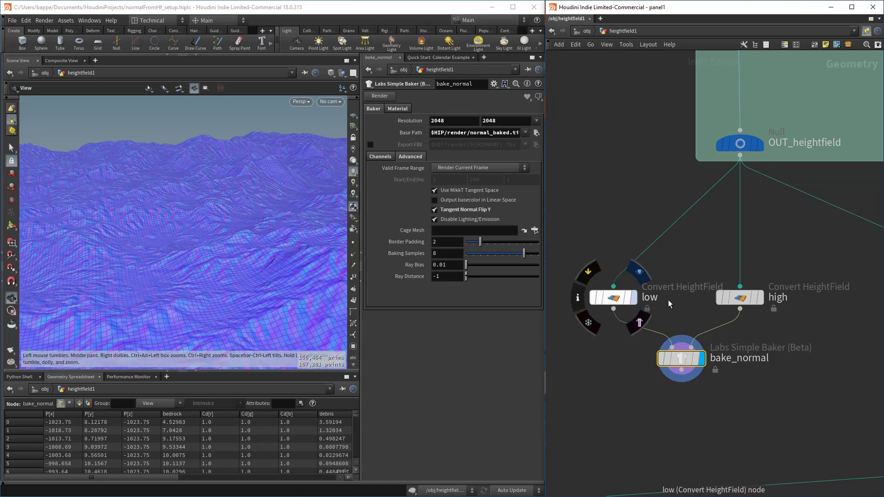
mouse_move(740, 302)
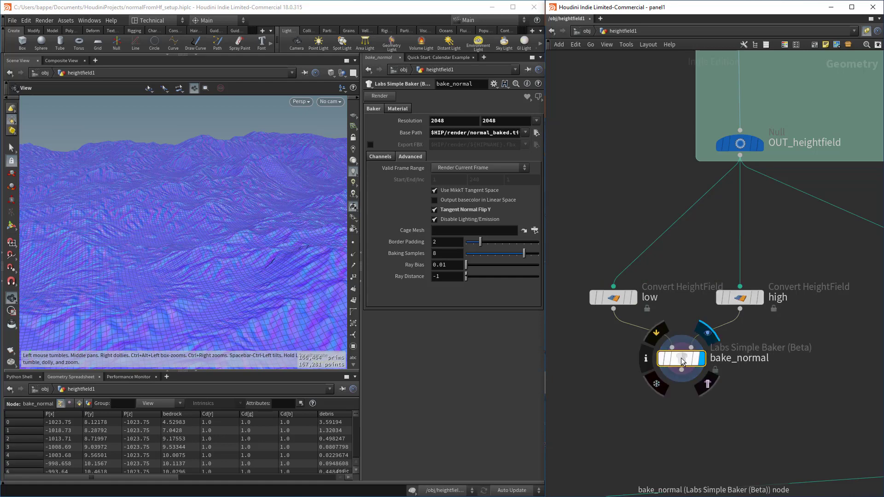
left_click(744, 301)
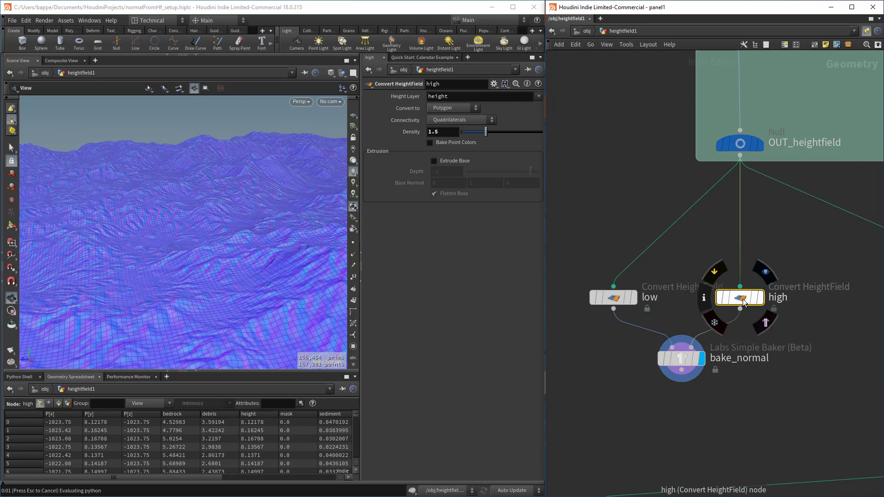
left_click(703, 298)
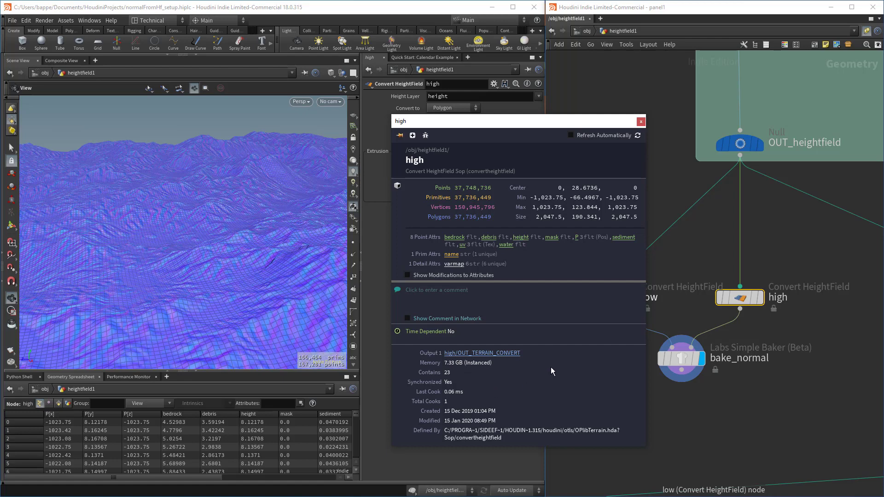
left_click(641, 122)
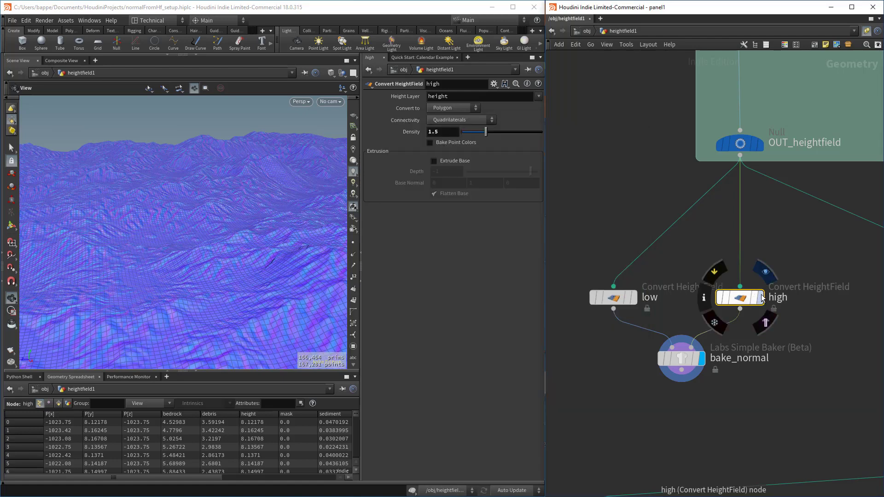
Delete the low, high and bake_normal nodes below OUT_heightfield
left_click_drag(587, 245, 792, 396)
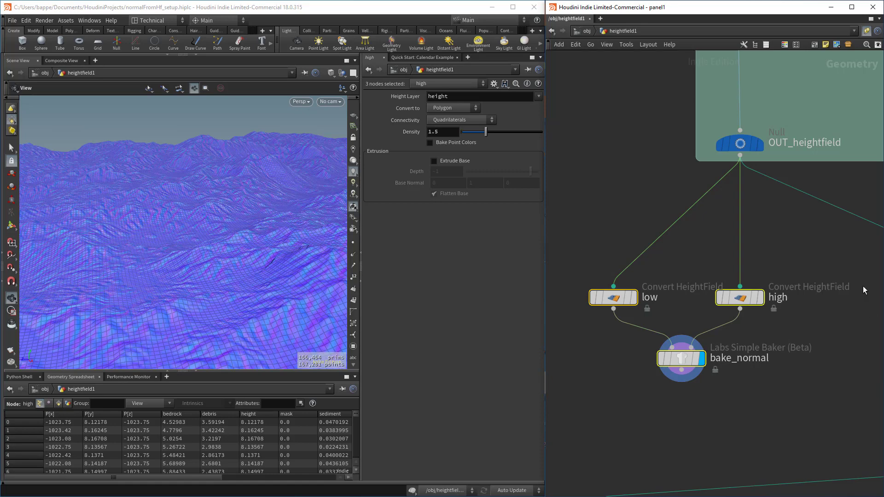
key("Delete")
scroll(775, 259, "down", 8)
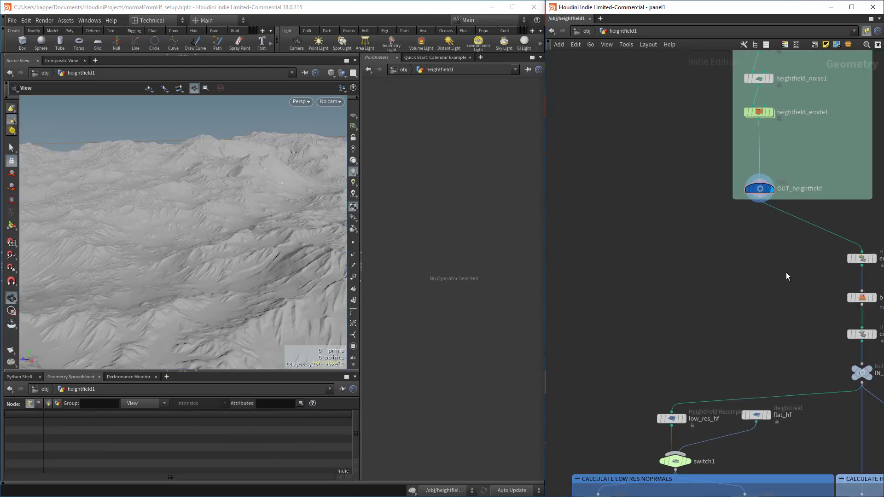
Look over the normal calculation network and examine the layer copy settings of ensure_mask
middle_click_drag(723, 267, 674, 266)
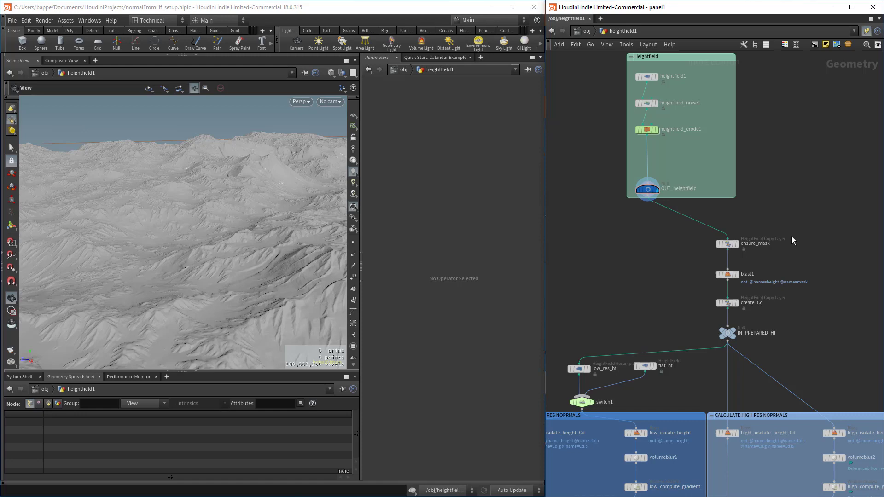
scroll(791, 236, "down", 5)
scroll(695, 234, "up", 3)
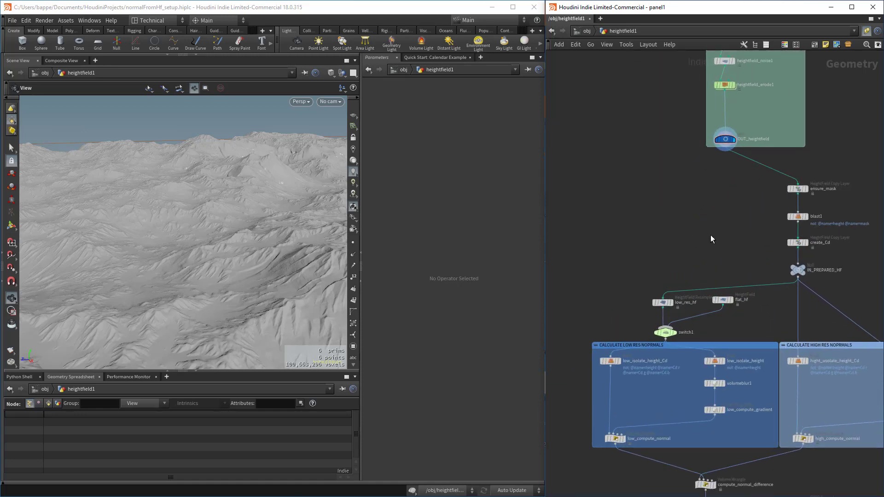
middle_click_drag(711, 235, 672, 170)
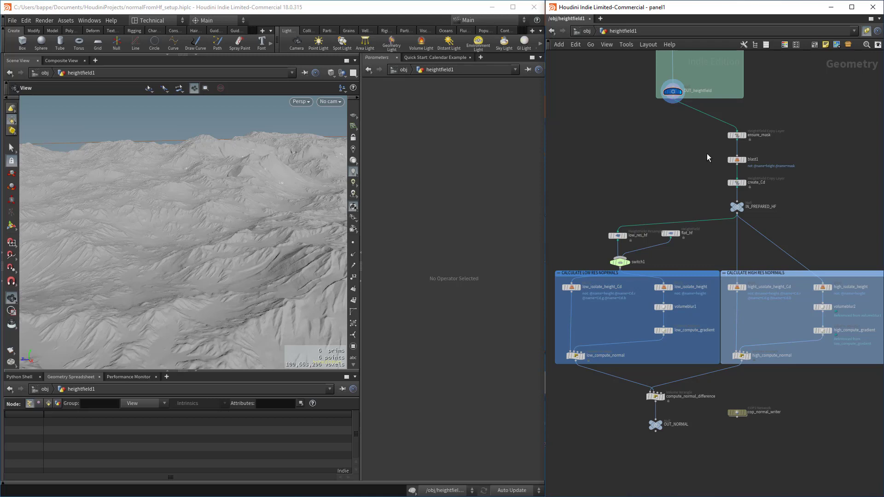
scroll(783, 155, "up", 3)
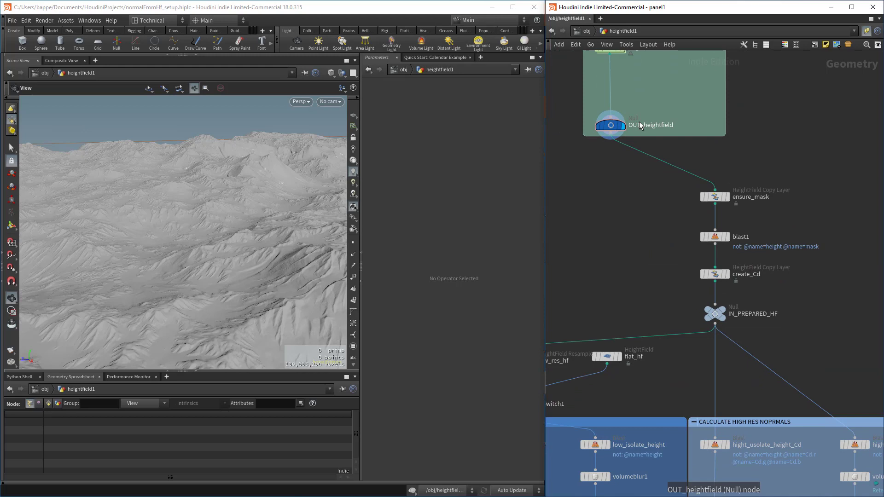
left_click(726, 197)
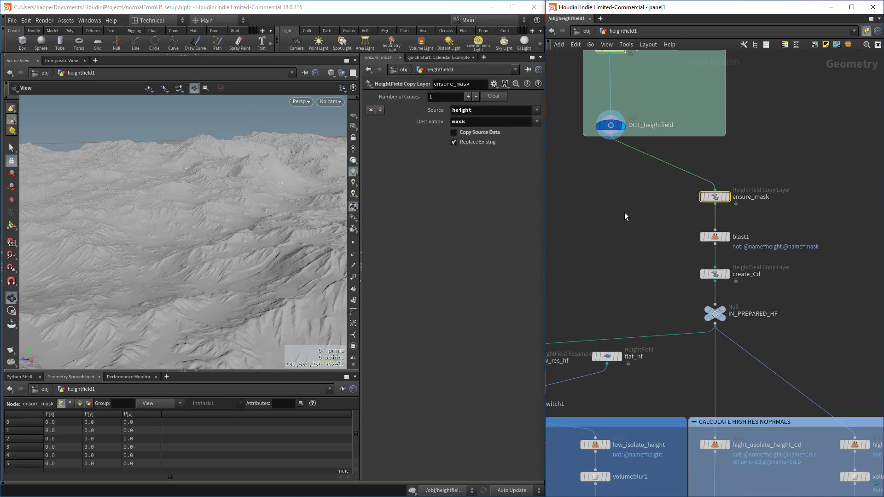
scroll(637, 205, "down", 6)
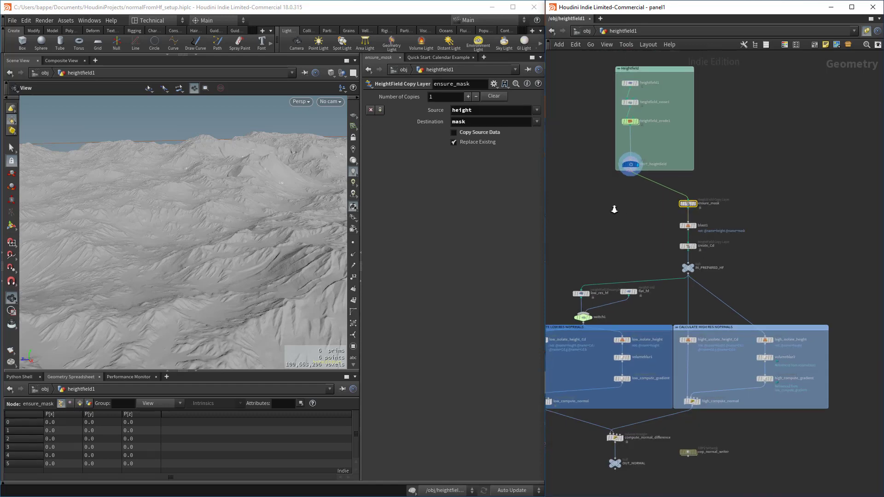
left_click_drag(598, 182, 665, 211)
scroll(705, 202, "up", 3)
left_click(704, 176)
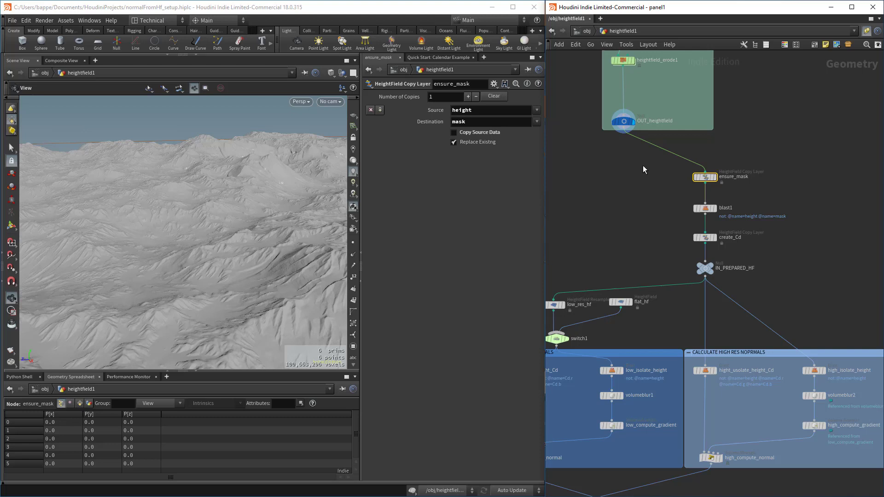
scroll(643, 167, "up", 2)
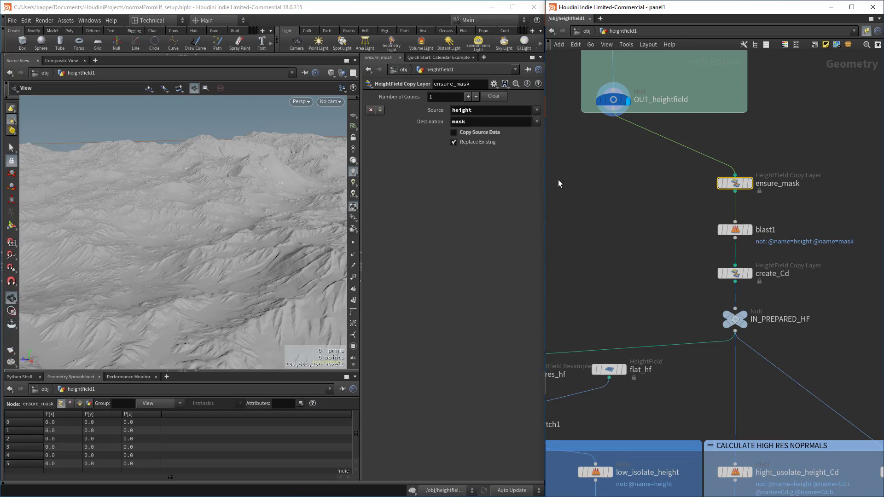
Check the group settings of blast1 and the node information of OUT_heightfield to examine the heightfield layers
left_click(750, 237)
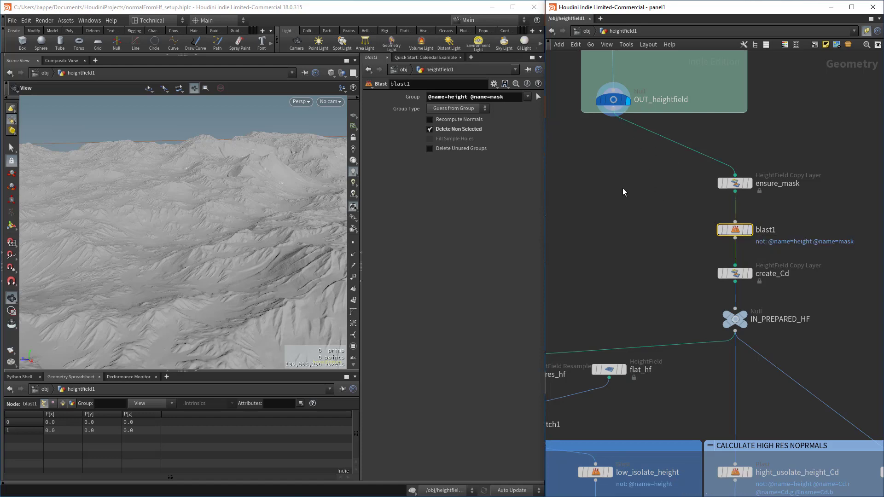
mouse_move(613, 102)
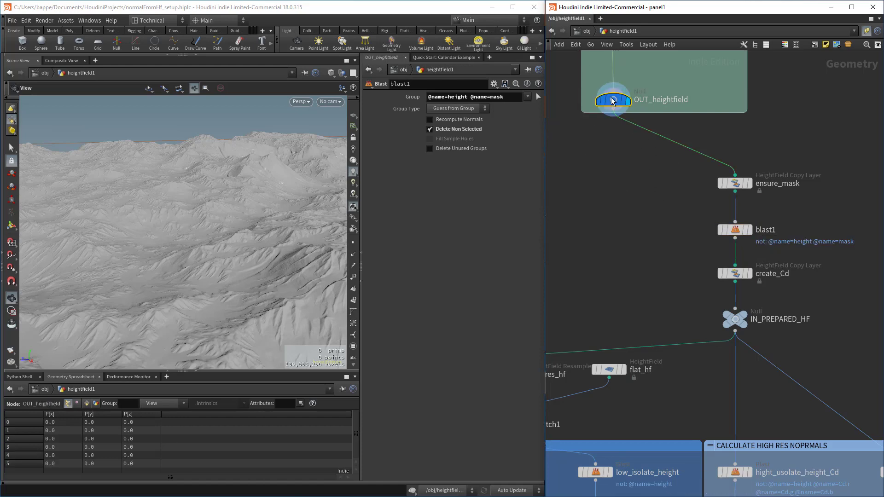
left_click(613, 101)
middle_click(615, 105)
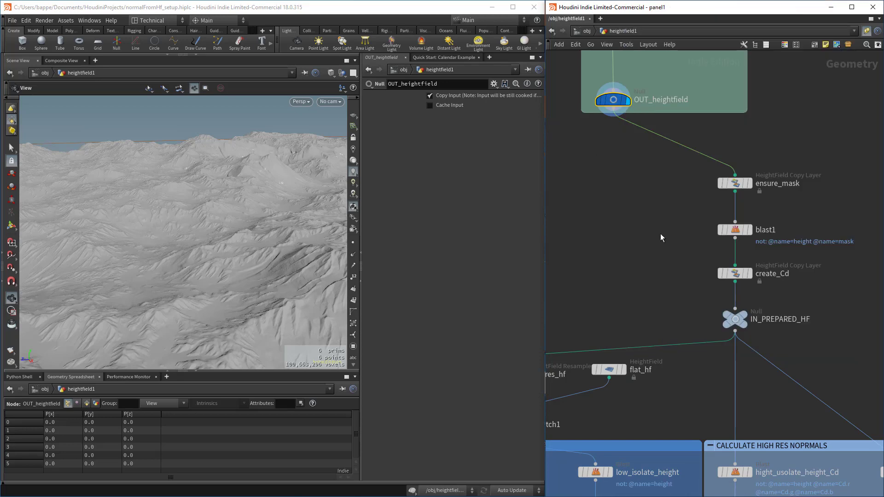
Review the blast1 filter again and the source and destination layers that create_Cd copies
left_click(727, 231)
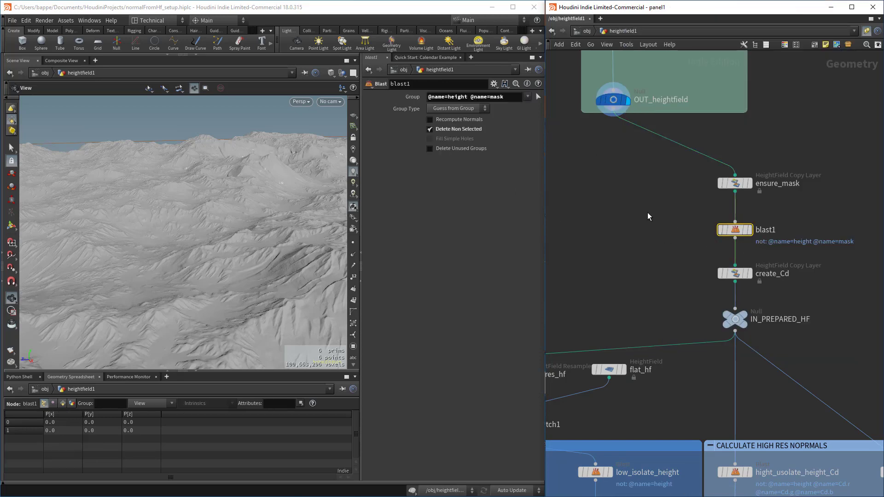
middle_click_drag(654, 275, 672, 215)
left_click(751, 214)
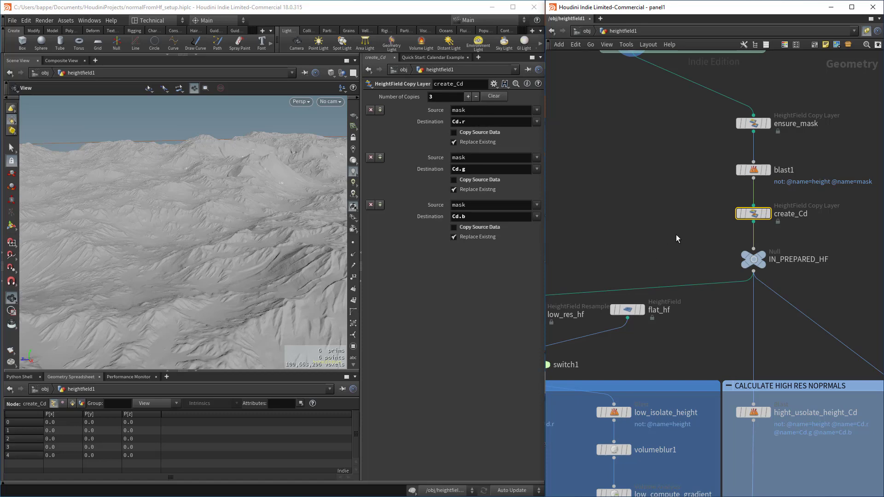
Display IN_PREPARED_HF and low_res_hf in turn to compare the prepared heightfield with its resampled version
scroll(676, 239, "down", 2)
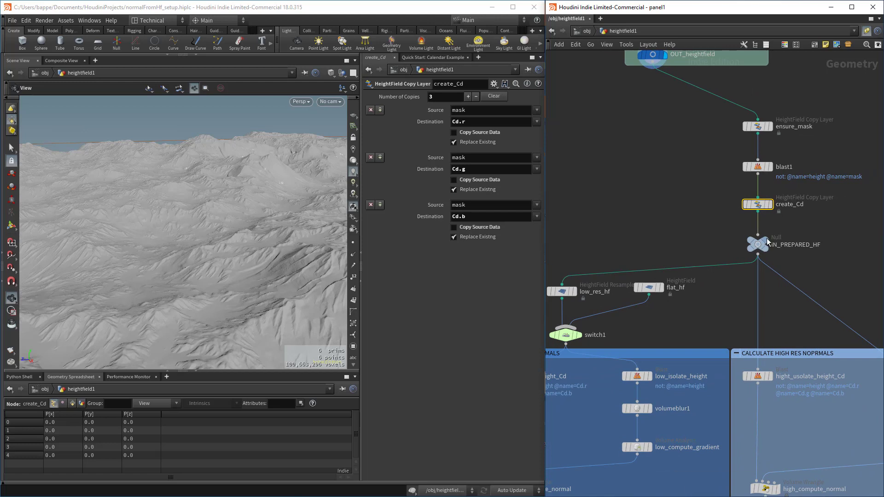
left_click(763, 244)
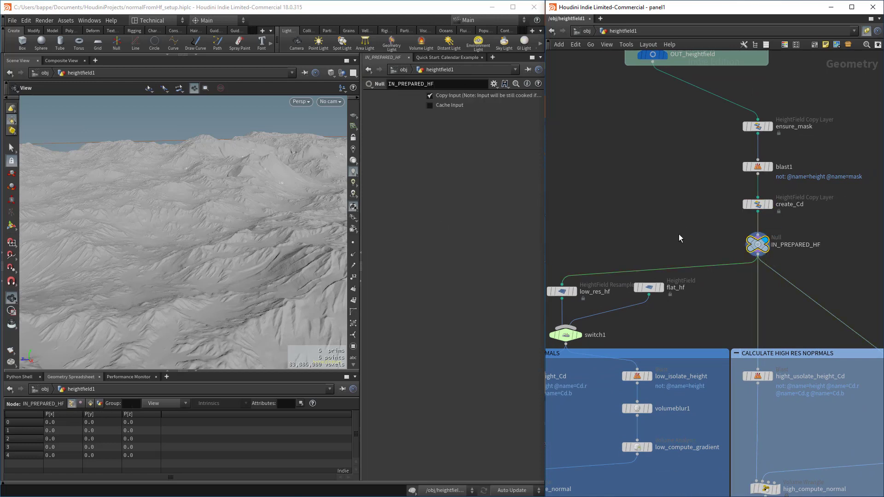
middle_click_drag(623, 241, 708, 181)
scroll(689, 234, "up", 3)
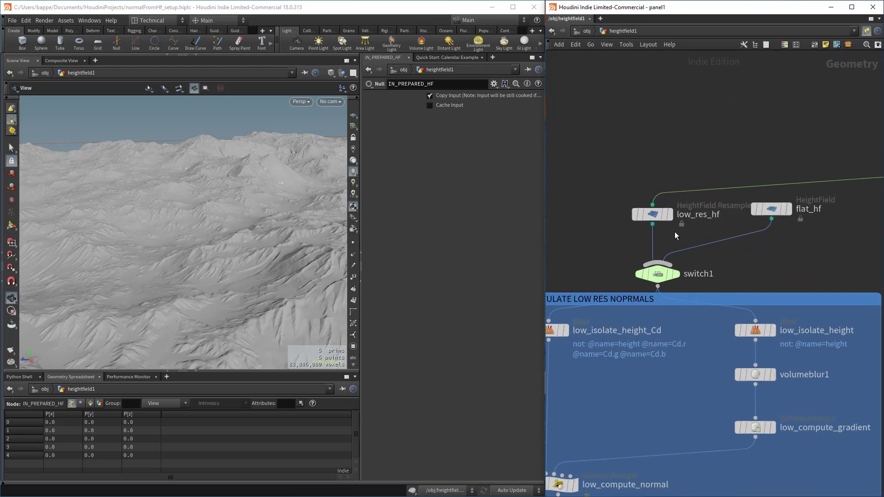
left_click(670, 215)
left_click(658, 217)
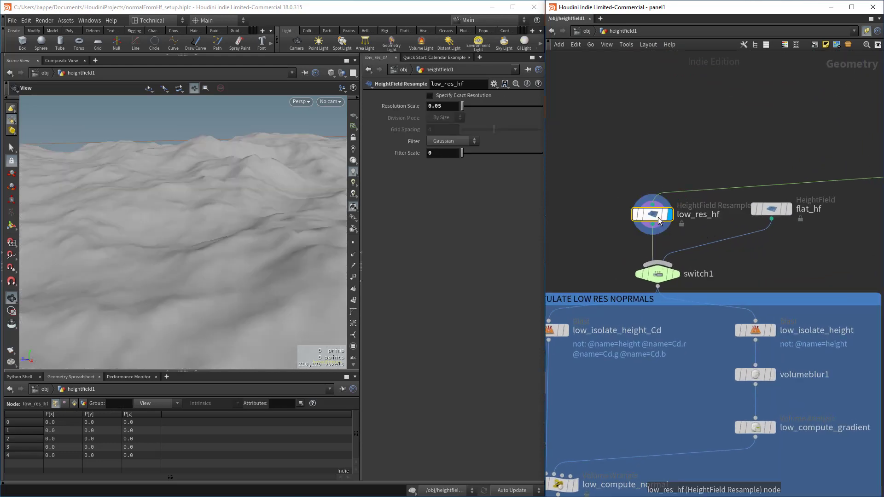
Display IN_PREPARED_HF again and trace its connections into the low-res and high-res normal branches
middle_click_drag(815, 146, 751, 217)
mouse_move(834, 251)
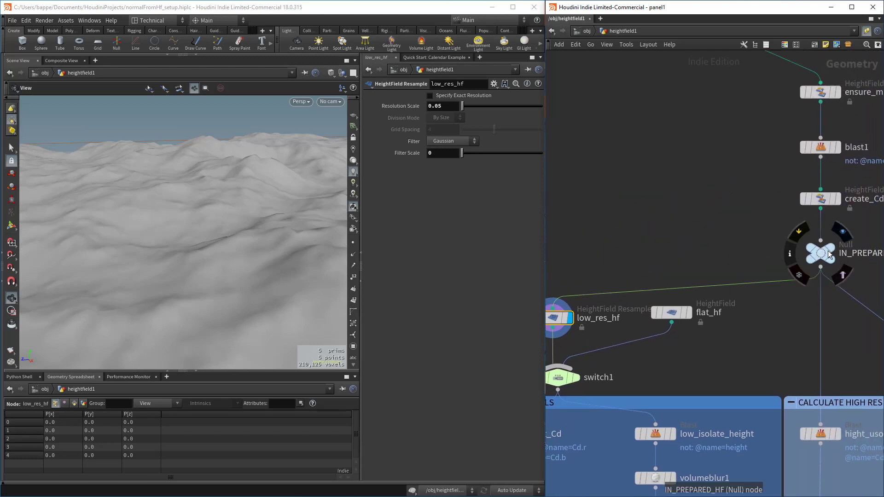
left_click(843, 232)
scroll(737, 239, "down", 3)
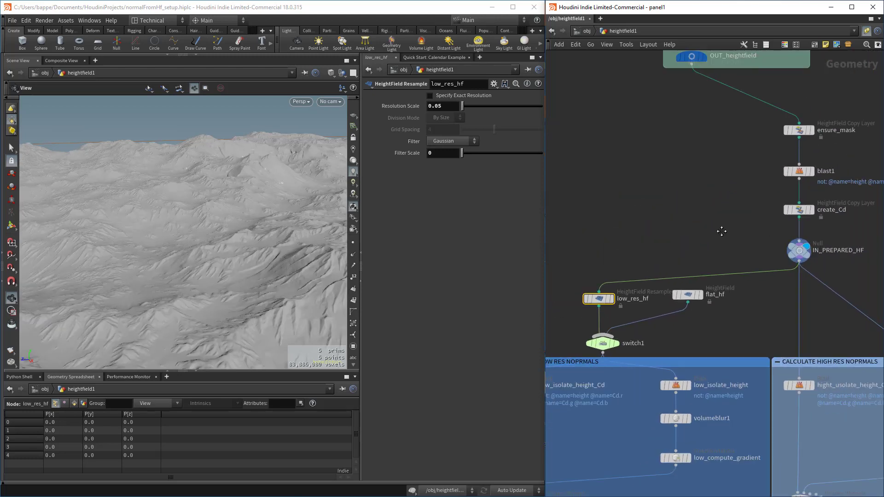
middle_click_drag(723, 233, 626, 192)
middle_click_drag(831, 252, 797, 195)
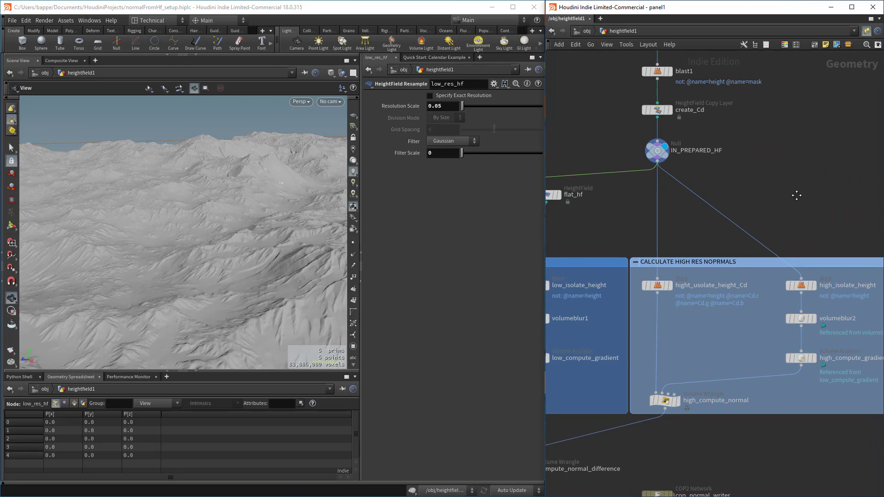
middle_click_drag(711, 184, 860, 186)
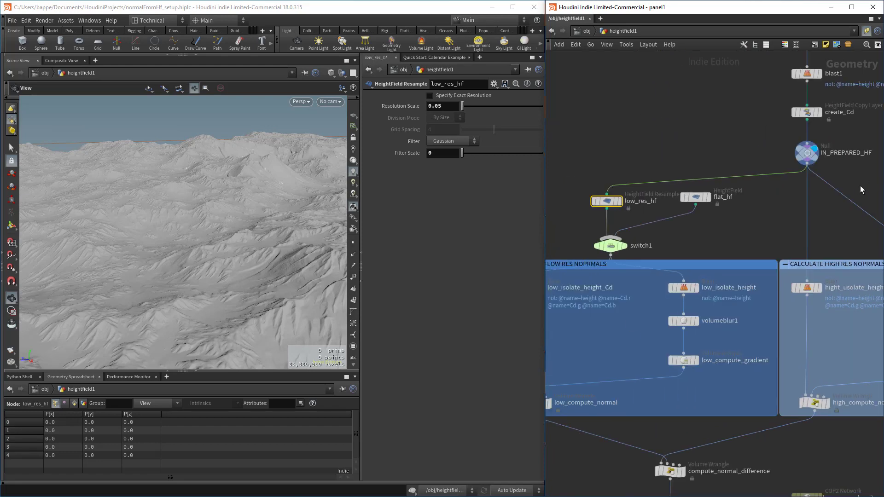
Examine the two inputs of switch1 by displaying low_res_hf and flat_hf in turn
left_click(614, 205)
middle_click(613, 208)
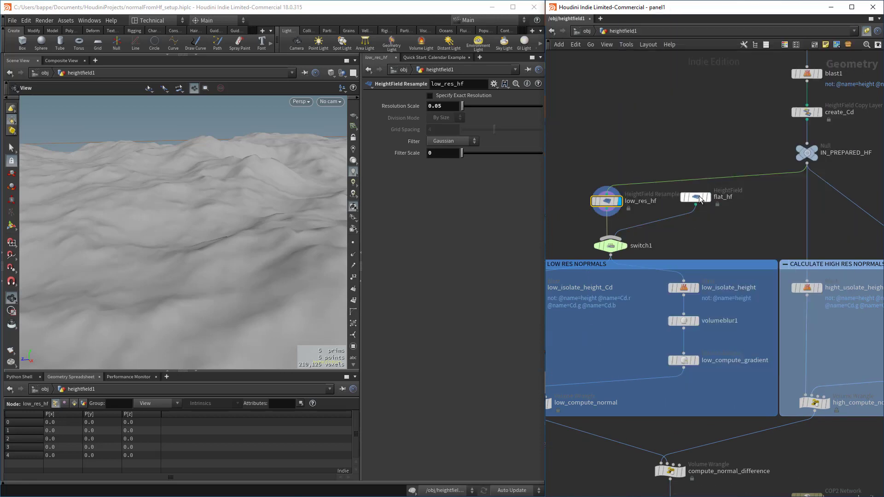
left_click(612, 247)
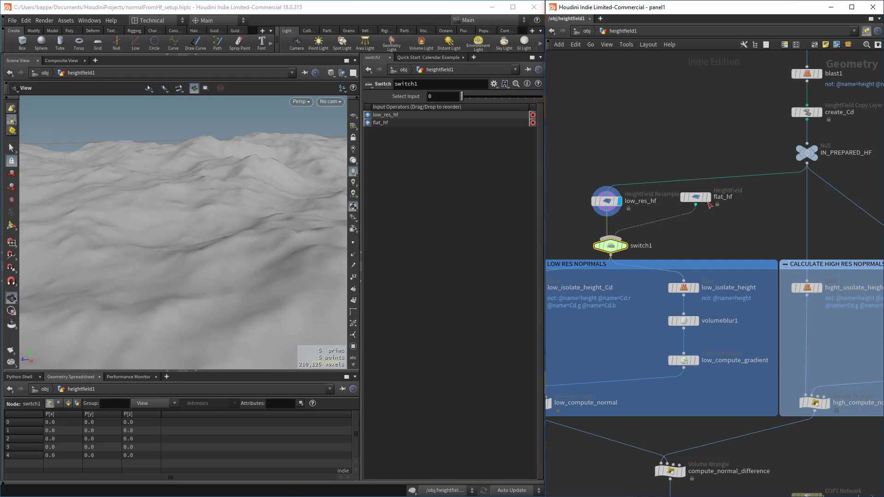
mouse_move(716, 224)
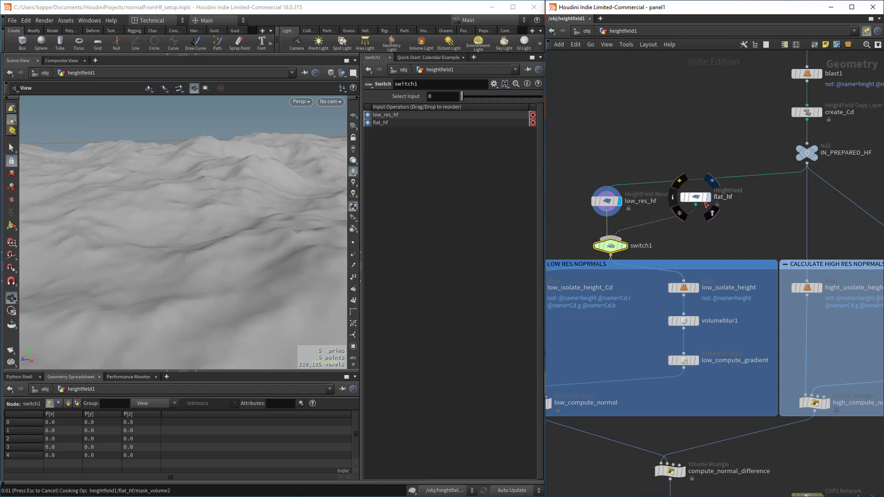
left_click(712, 181)
left_click(690, 207)
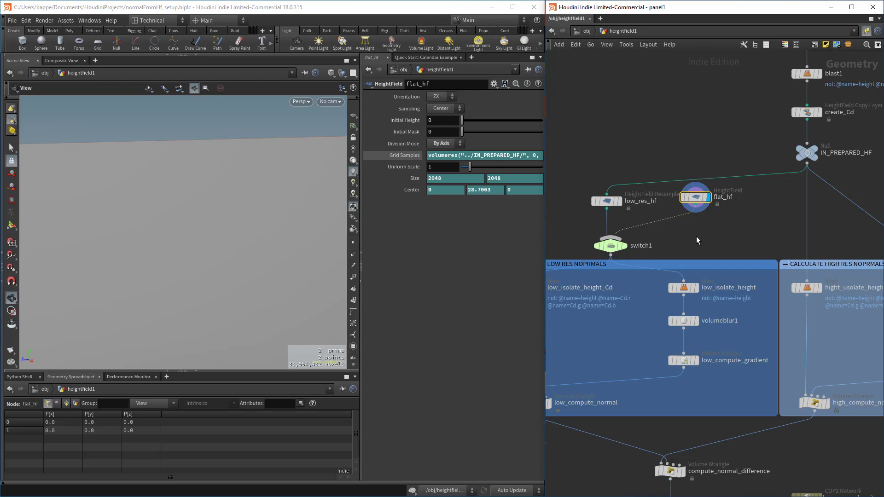
Set the viewport display back from flat_hf to low_res_hf
mouse_move(698, 198)
middle_click_drag(704, 241, 716, 193)
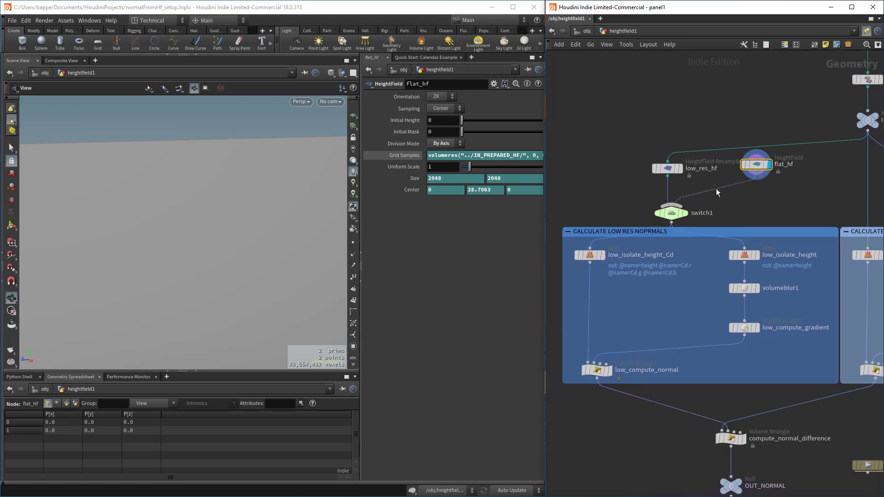
left_click(681, 169)
left_click(675, 169)
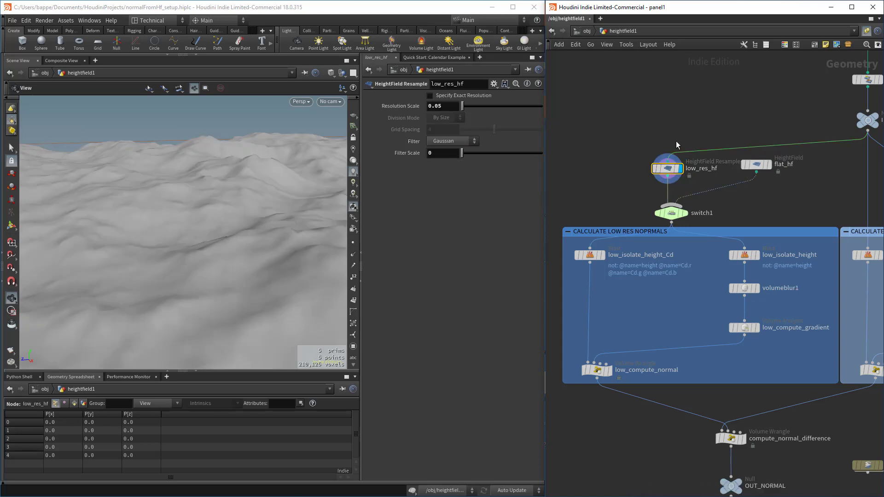
Check the group filter of low_isolate_height and compare the node chains in the low-res and high-res normal frames
middle_click_drag(745, 255, 753, 197)
left_click(754, 197)
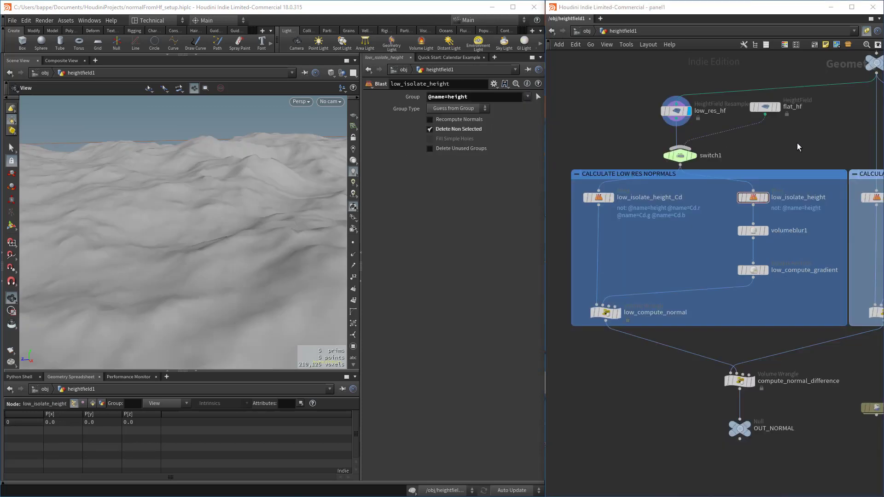
middle_click_drag(797, 144, 763, 132)
scroll(803, 149, "down", 2)
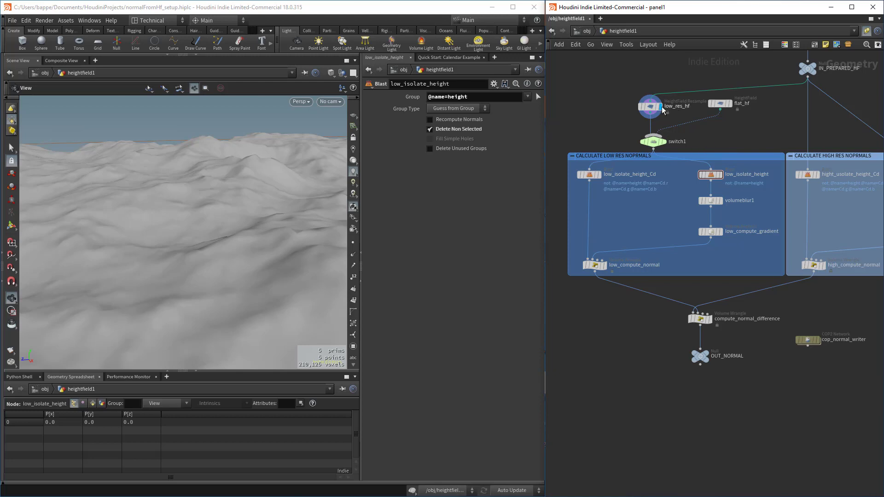
middle_click_drag(764, 126, 663, 126)
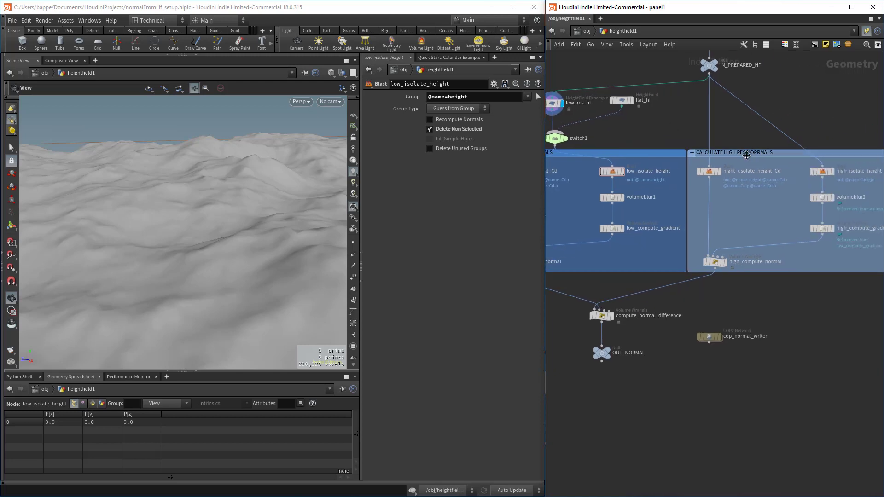
mouse_move(785, 118)
middle_mouse_down()
mouse_move(783, 104)
mouse_move(773, 106)
middle_mouse_up()
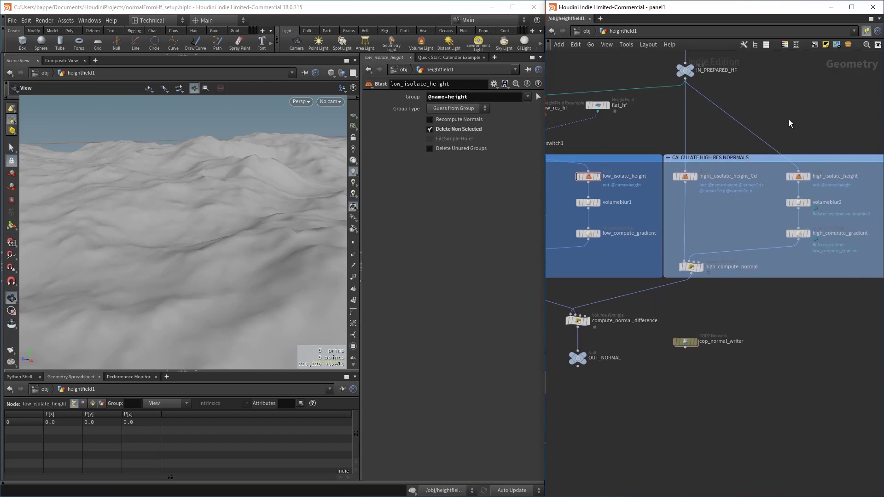
middle_click_drag(668, 126, 782, 109)
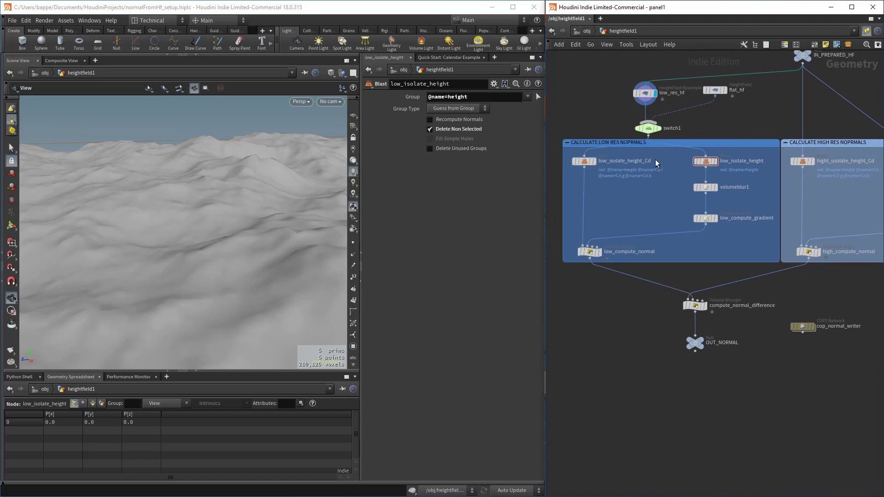
scroll(725, 133, "up", 3)
middle_click_drag(737, 128, 642, 137)
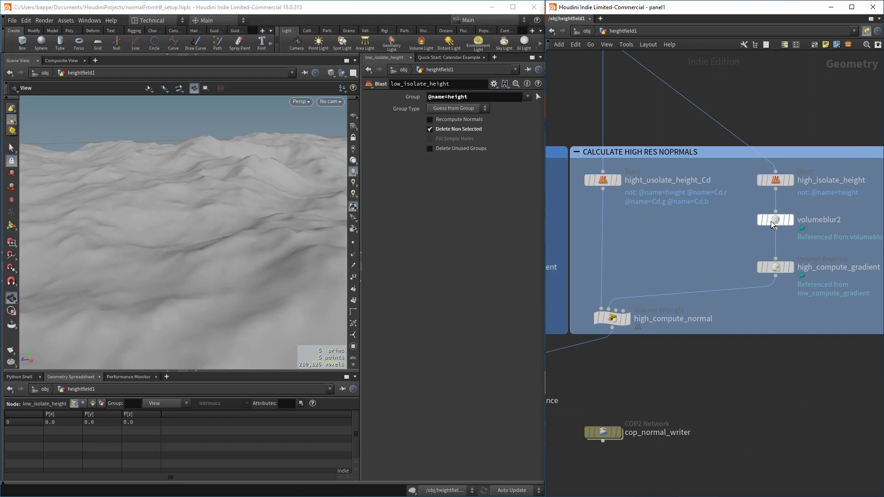
middle_click_drag(715, 160, 877, 155)
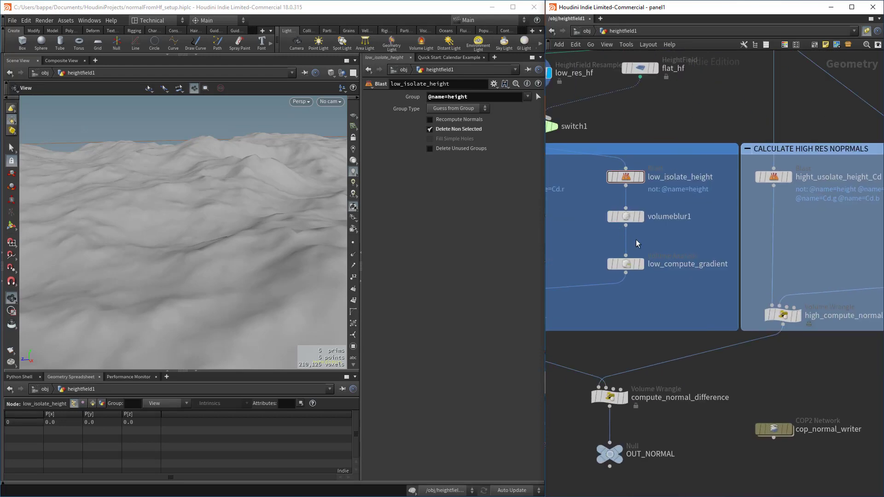
middle_click_drag(658, 125, 738, 122)
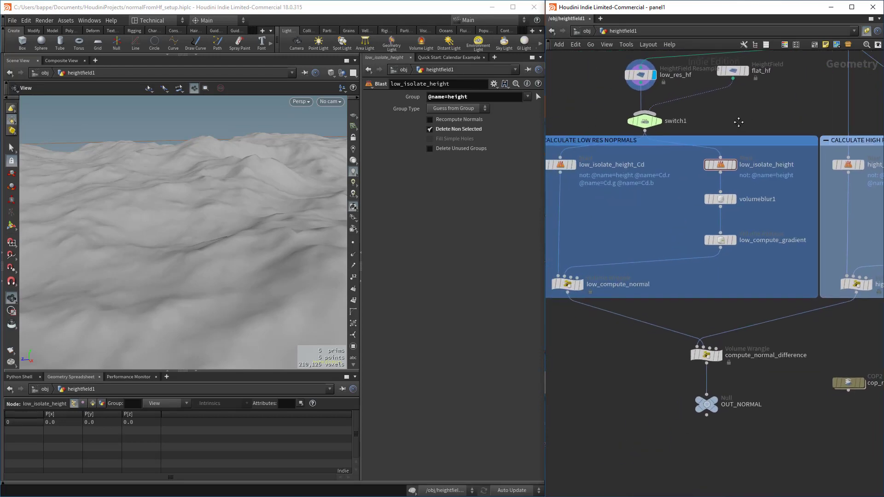
Examine which layers low_isolate_height_Cd and low_isolate_height keep, using their group settings and node information
mouse_move(720, 204)
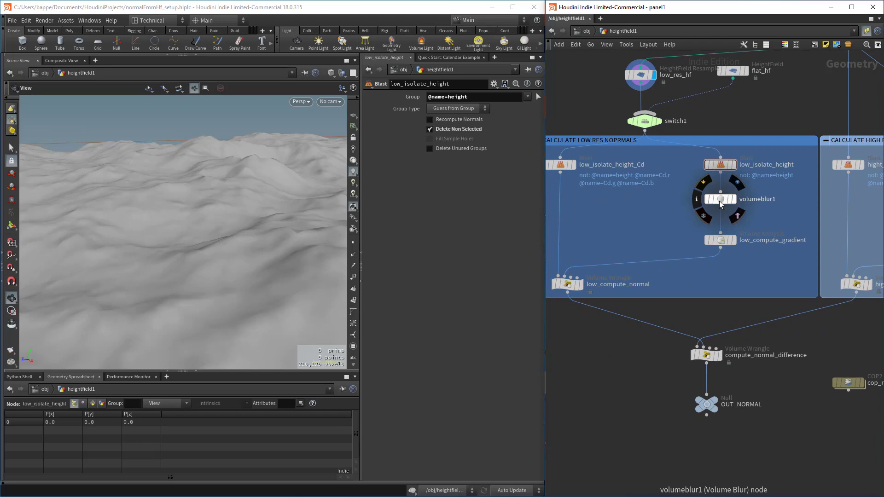
scroll(598, 161, "down", 1)
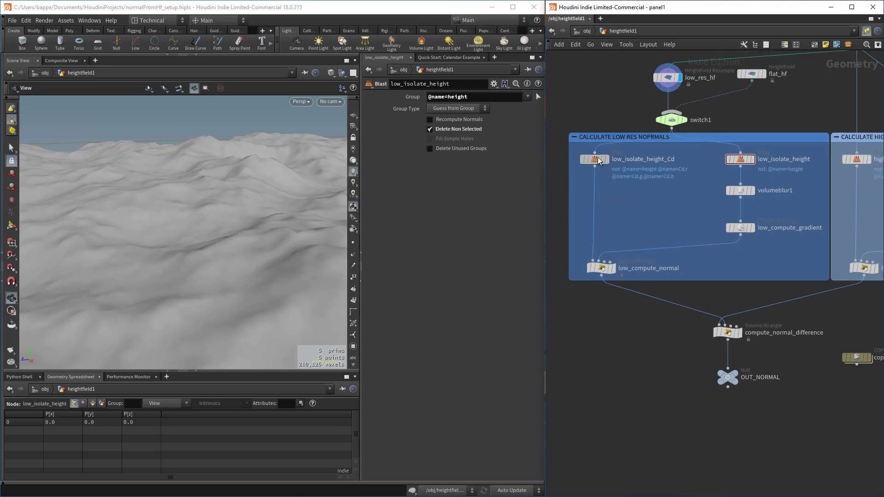
left_click(598, 158)
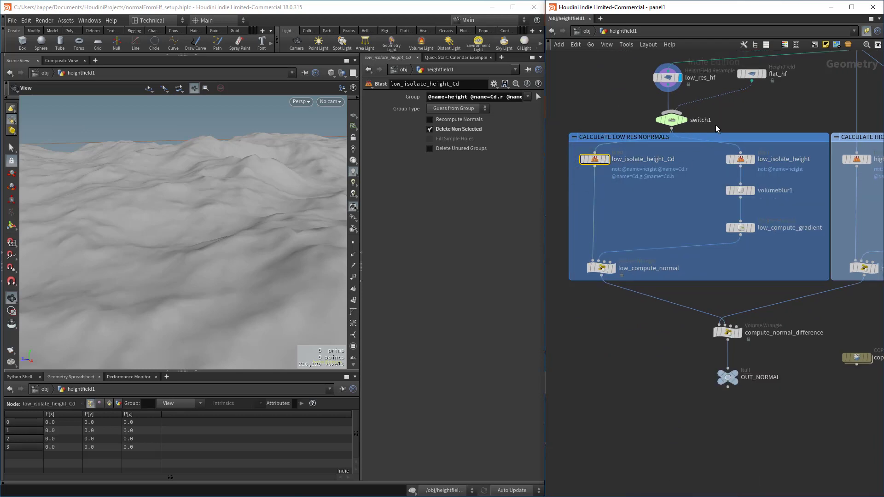
middle_click(599, 163)
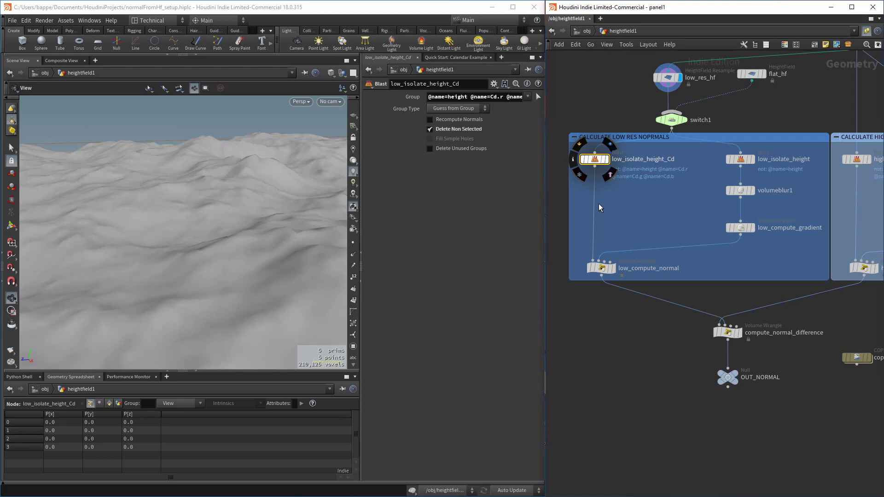
left_click(742, 159)
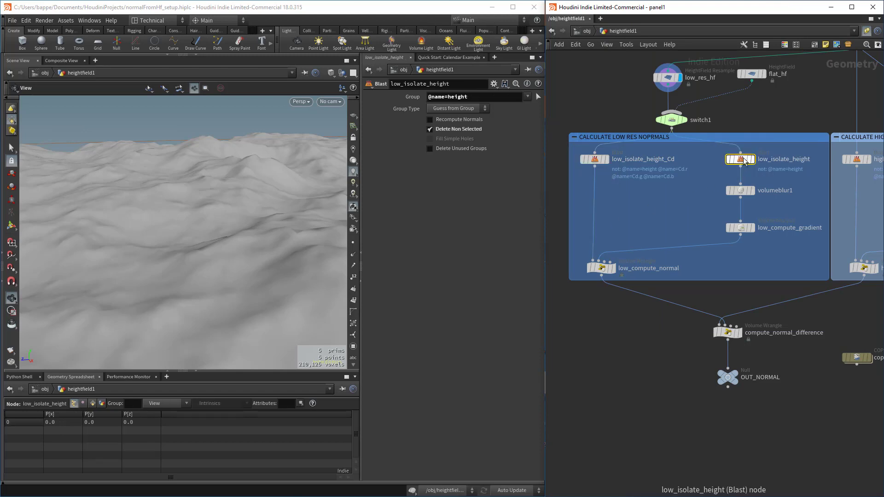
middle_click(743, 160)
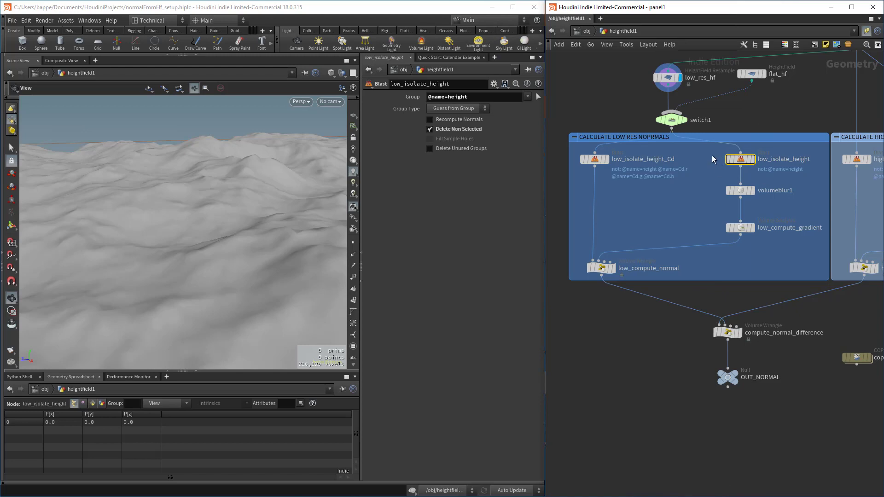
Examine the blur settings of volumeblur1, below low_isolate_height in the low-res frame
left_click_drag(712, 155, 759, 233)
left_click(791, 203)
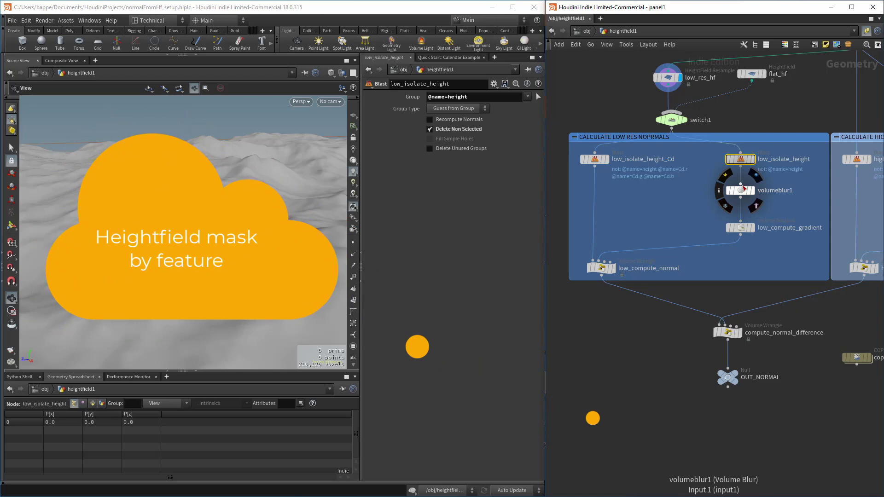
mouse_move(742, 158)
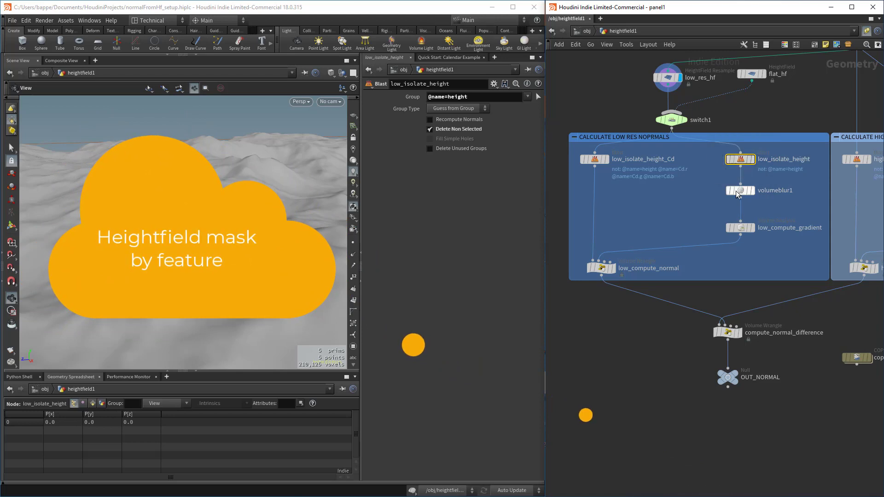
mouse_move(737, 194)
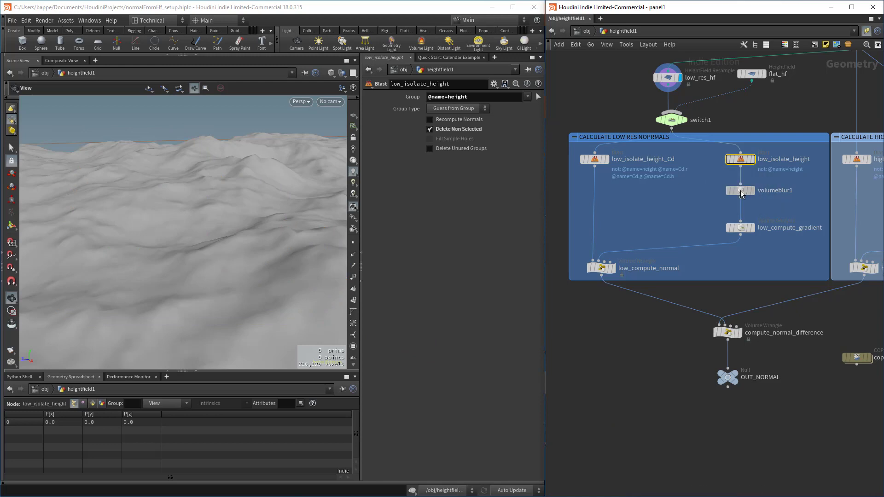
left_click(740, 190)
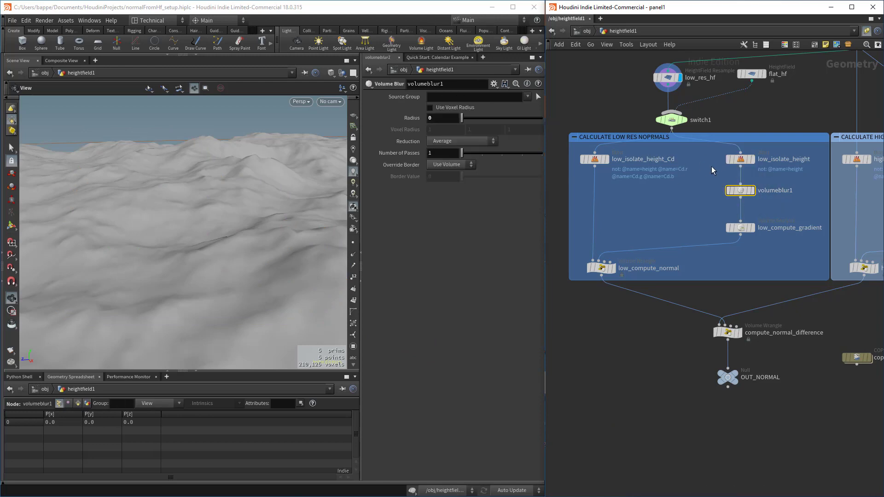
Examine the analysis setting of low_compute_gradient and review the volumeblur1 settings that precede it
left_click(740, 229)
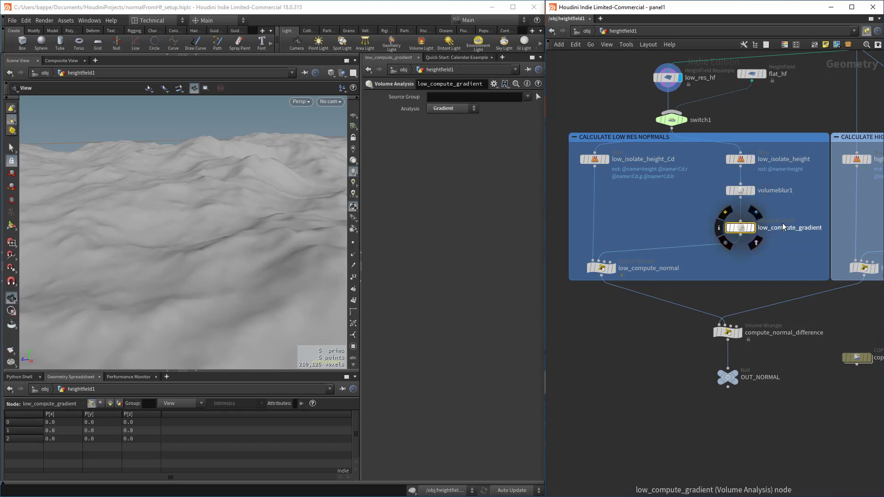
mouse_move(741, 228)
left_click(742, 191)
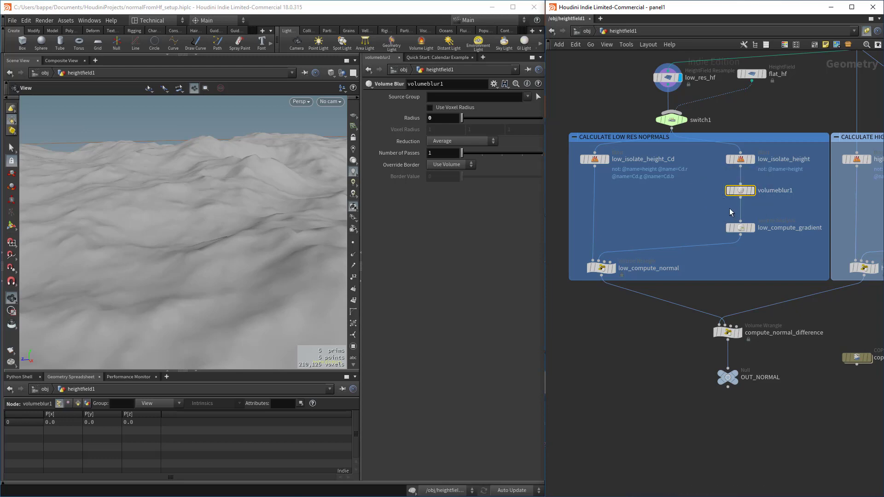
left_click(743, 230)
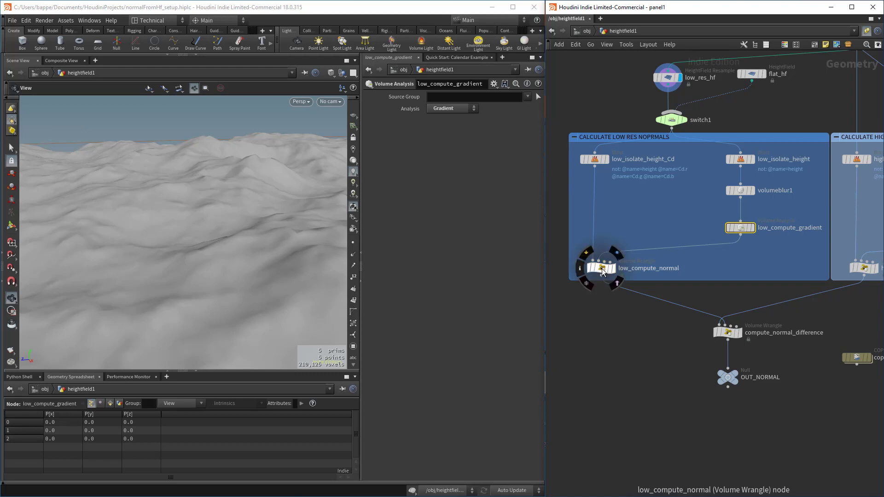
Examine low_compute_normal's parameters and review the node information of volumeblur1 and low_compute_gradient in the low-res frame
left_click(602, 268)
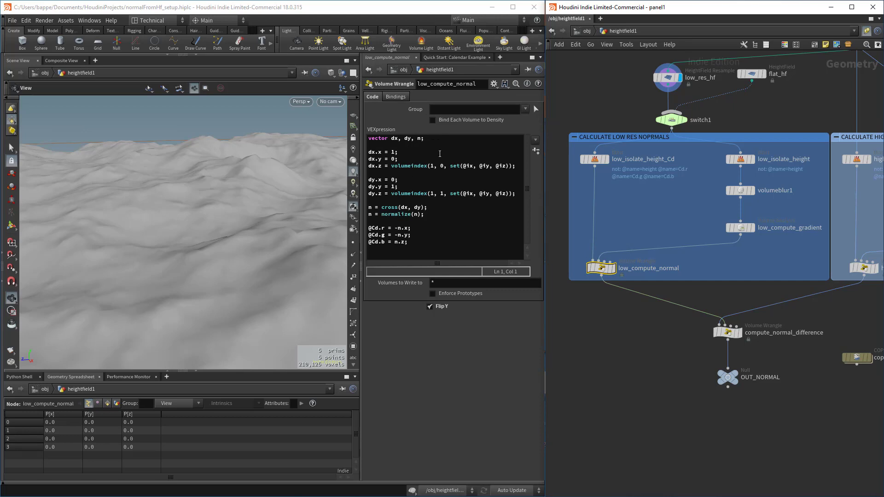
middle_click_drag(750, 203, 755, 242)
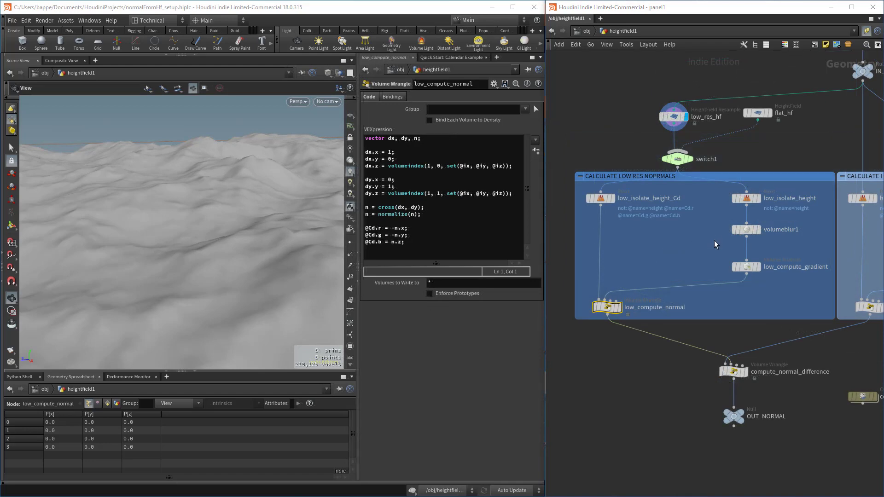
left_click(747, 230)
middle_click(748, 230)
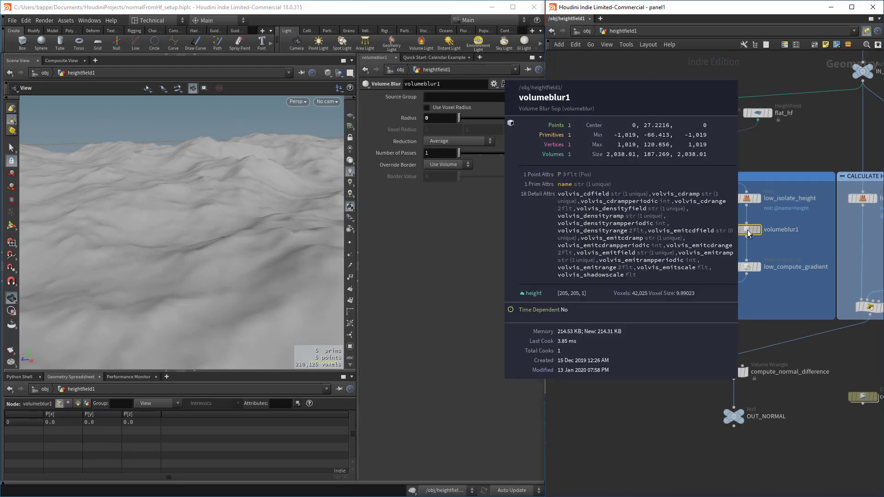
left_click(748, 268)
middle_click(749, 268)
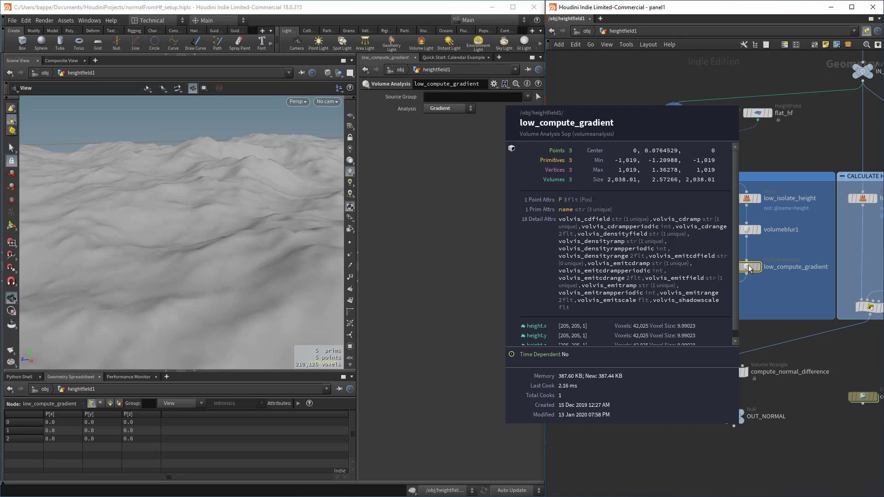
Examine the vector declarations and volumeindex lookups in low_compute_normal's code, checking which input supplies the gradient
left_click(607, 307)
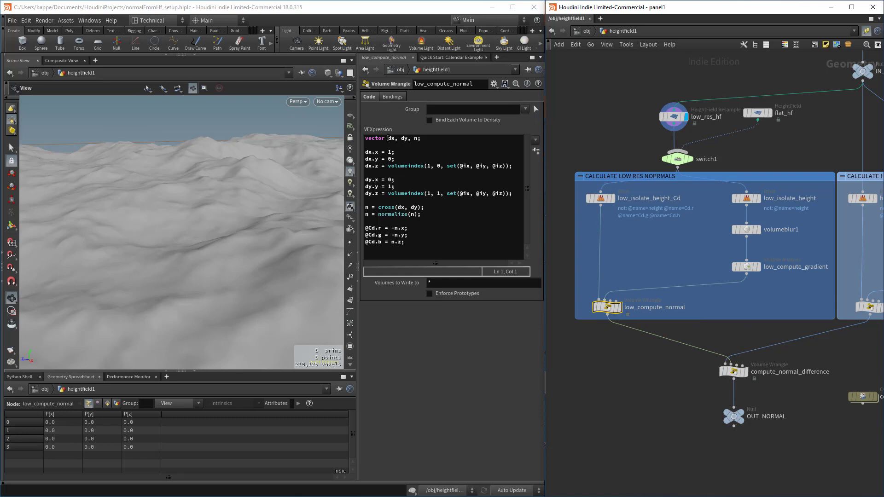
left_click_drag(389, 138, 417, 138)
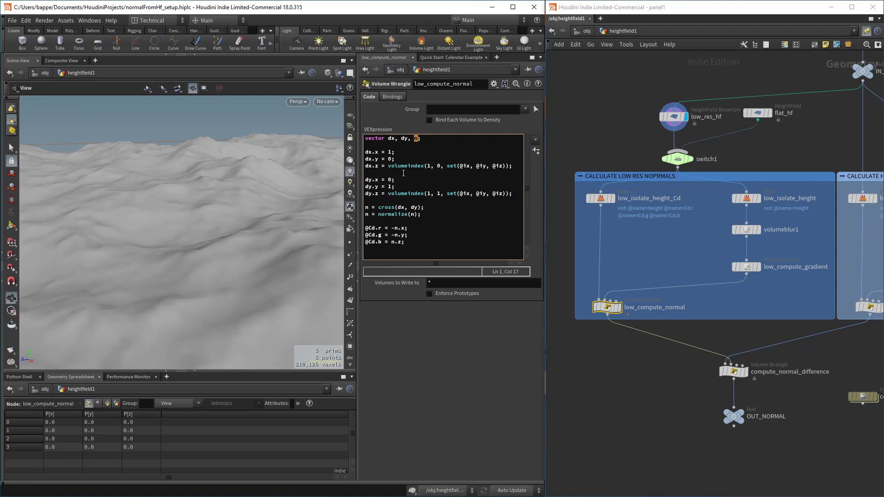
mouse_move(747, 268)
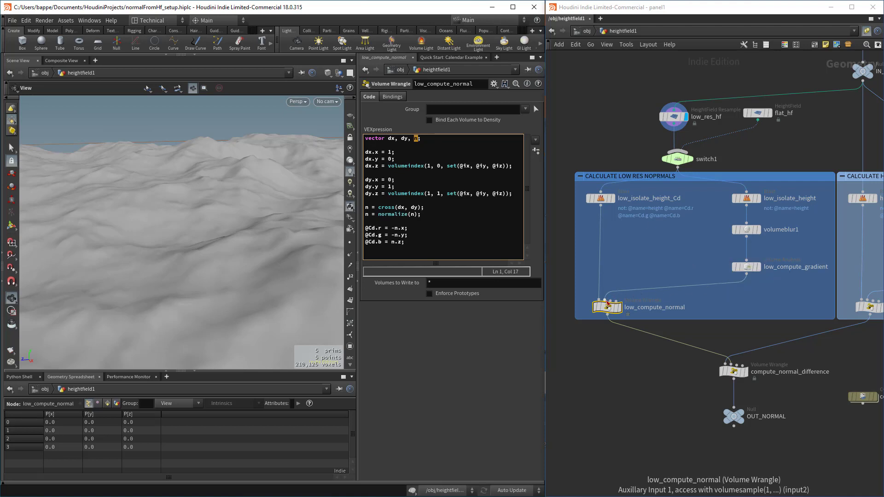
double_click(411, 166)
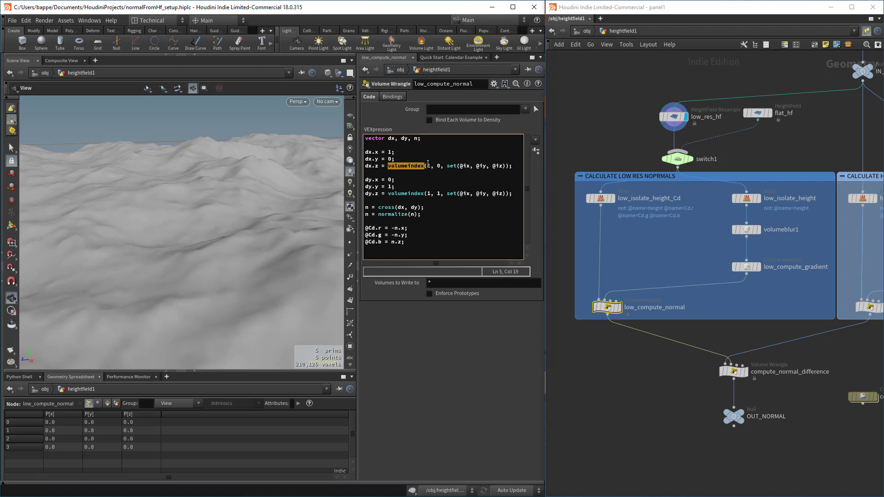
double_click(428, 166)
double_click(440, 166)
double_click(439, 194)
double_click(392, 139)
double_click(405, 138)
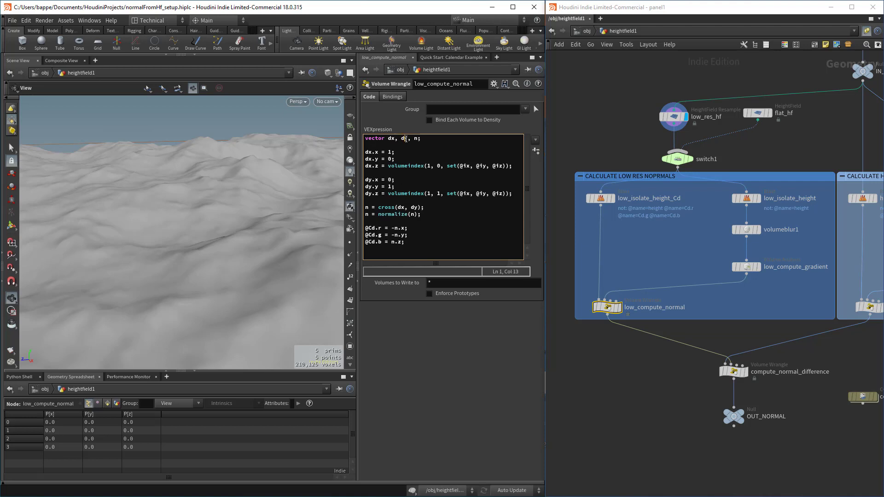
Examine how low_compute_normal's code crosses and normalizes the vectors and assigns the result to the Cd channels
double_click(367, 208)
double_click(387, 208)
left_click(414, 208)
double_click(414, 207)
double_click(393, 214)
left_click_drag(368, 227, 378, 228)
left_click_drag(391, 242, 401, 244)
Examine the expression code of compute_normal_difference, where the low-res and high-res branches meet
middle_click_drag(781, 297, 759, 266)
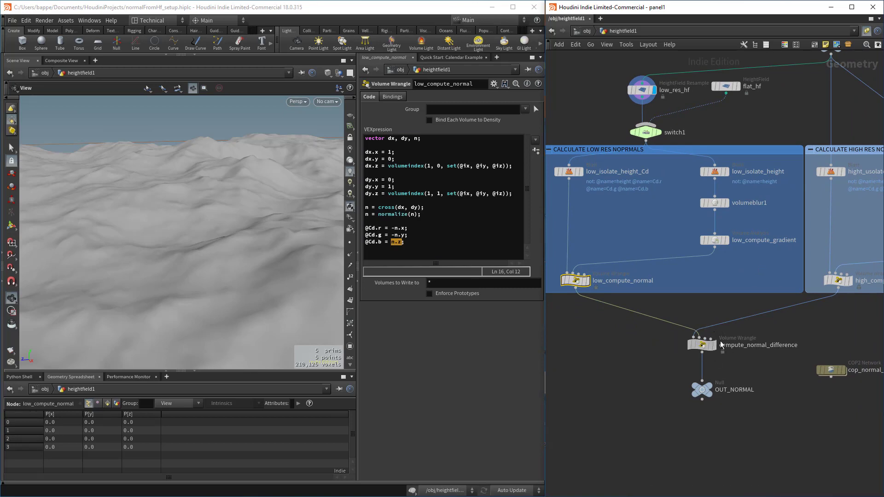
left_click(703, 347)
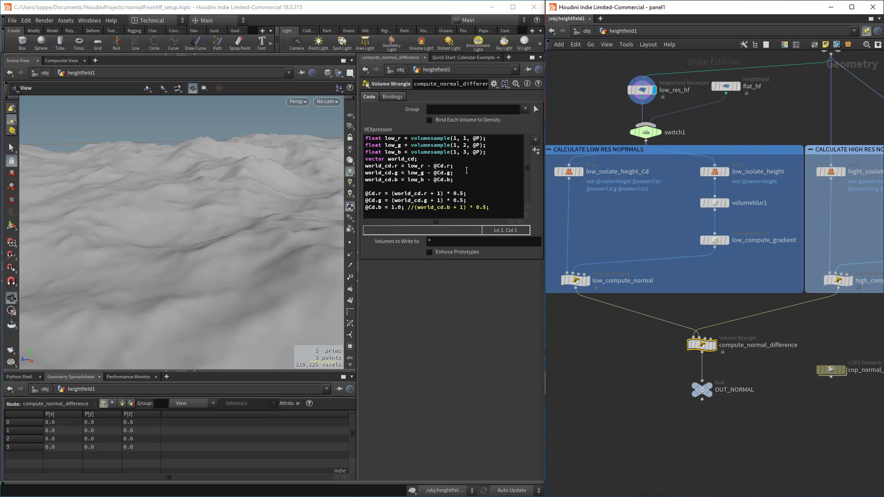
mouse_move(700, 346)
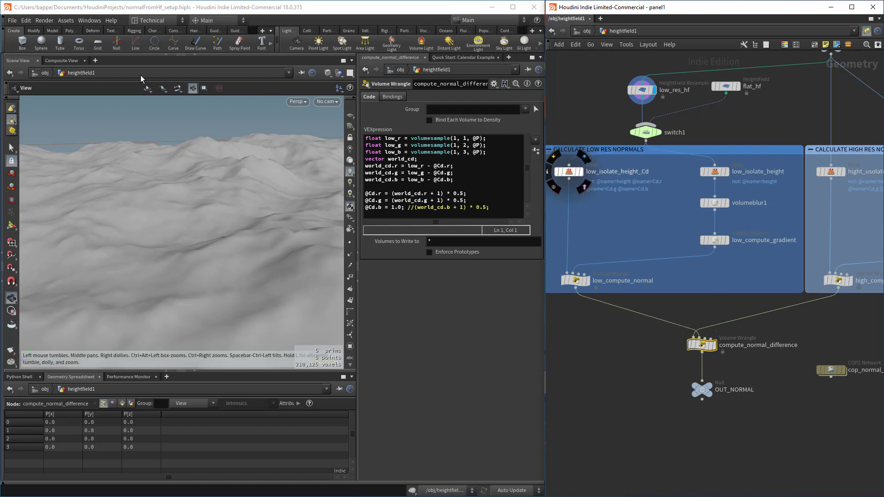
Set the display to compute_normal_difference and inspect the resulting normal map up close in the Composite View
left_click(65, 64)
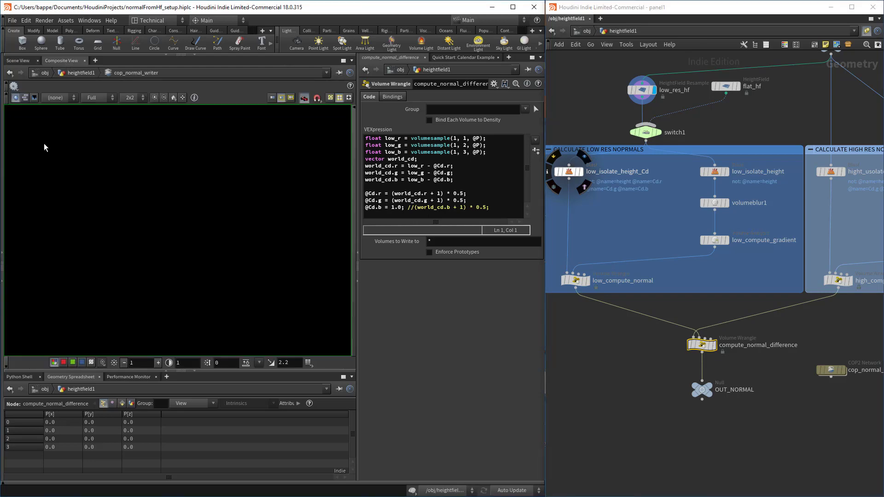
mouse_move(720, 348)
left_click(717, 330)
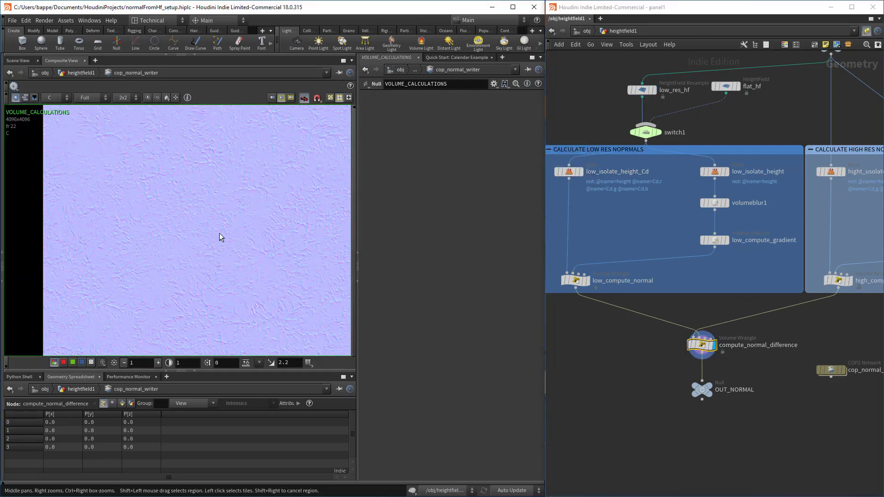
right_click_drag(205, 227, 319, 217)
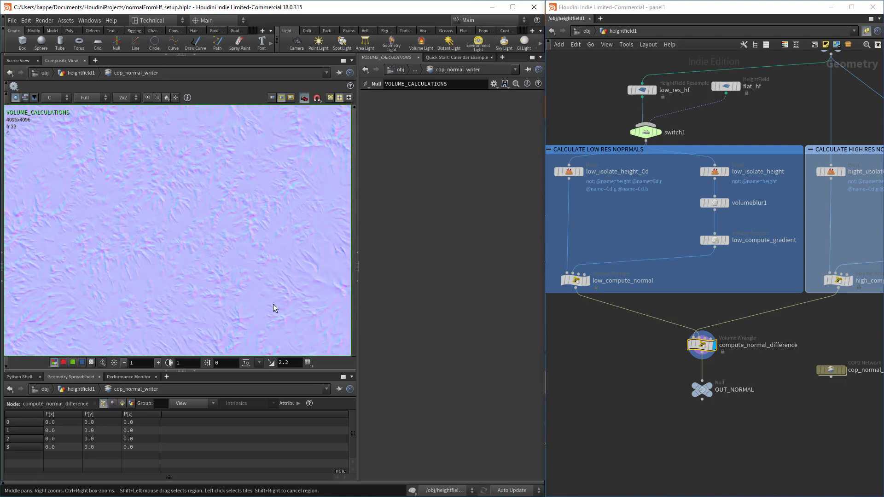
Set the Composite View's gamma to 1 and inspect the normal map
left_click(289, 363)
double_click(289, 363)
type("1")
key("Return")
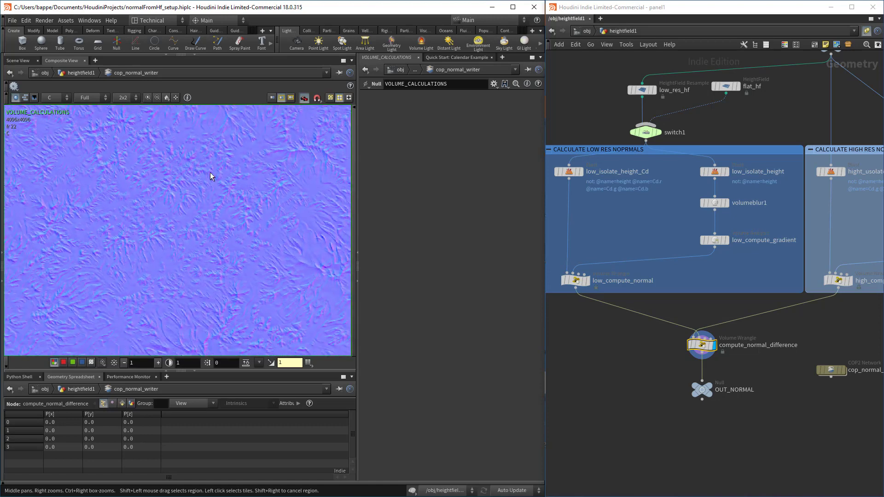
middle_click_drag(210, 173, 145, 210)
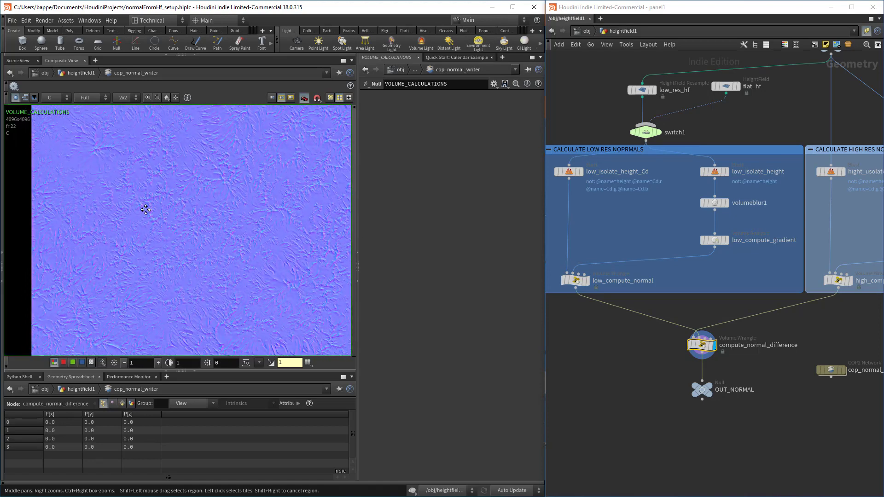
Test a radius of 2 on volumeblur1 to compare the normal map, and reset the radius to 0
left_click(716, 204)
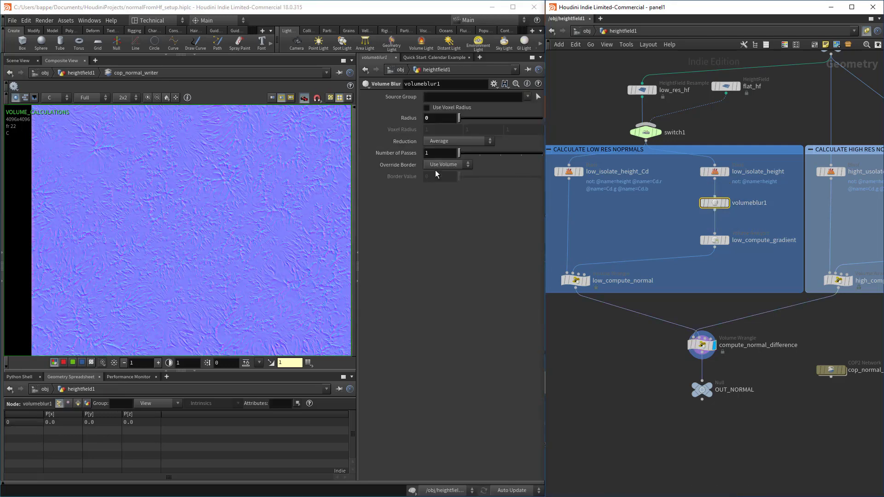
left_click(440, 118)
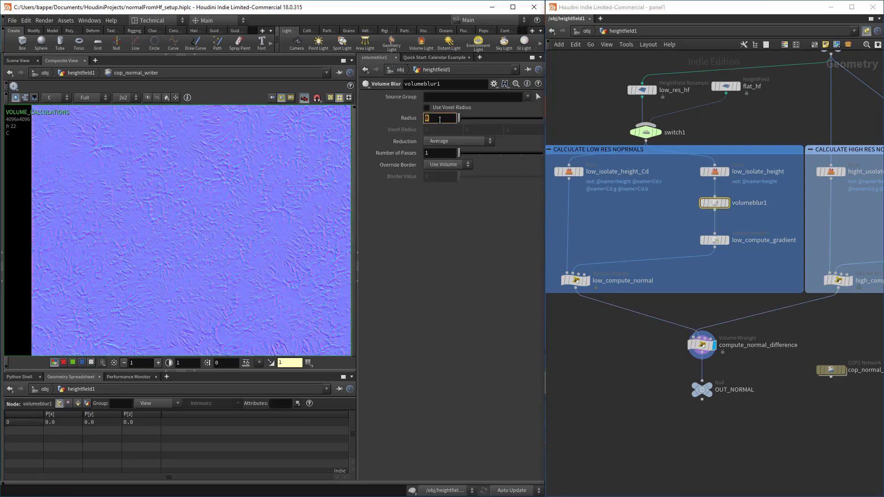
type("2")
key("Return")
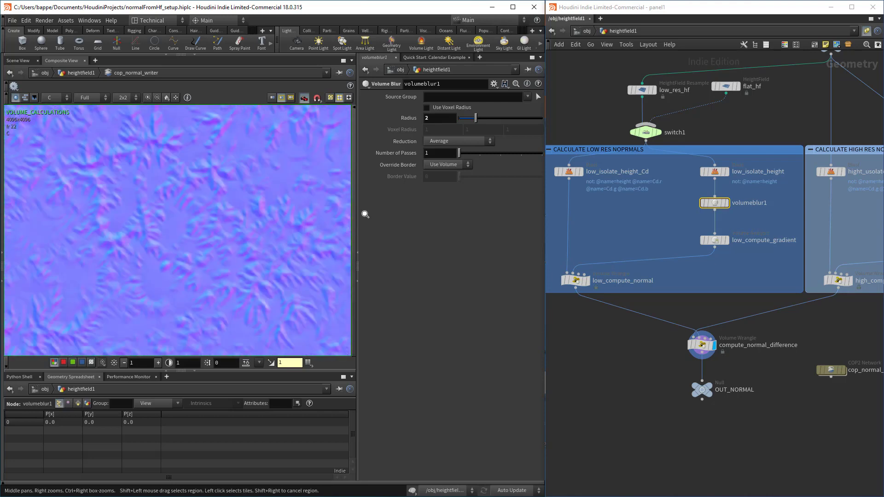
left_click(437, 118)
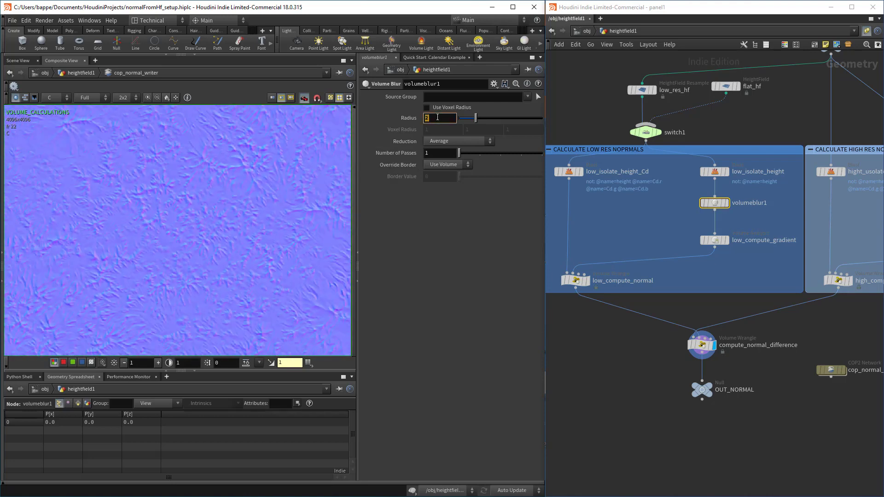
type("0")
key("Return")
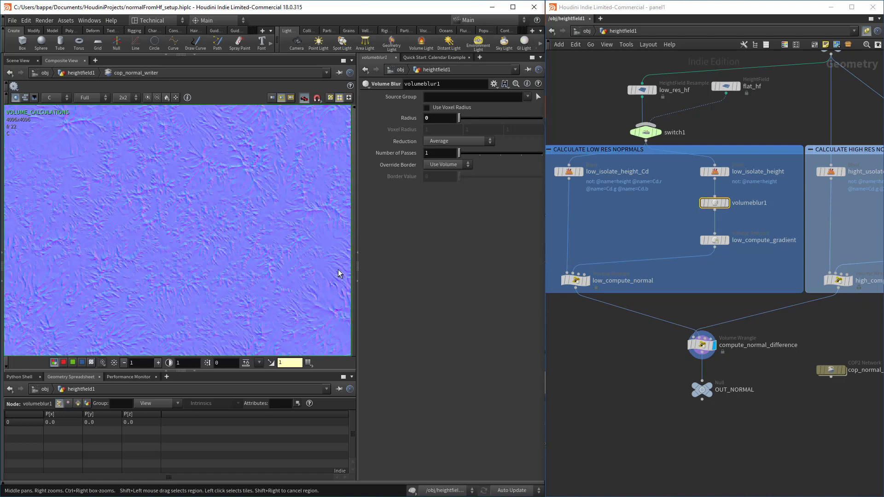
Check the node information of compute_normal_difference and open the cop_normal_writer network
middle_click(703, 348)
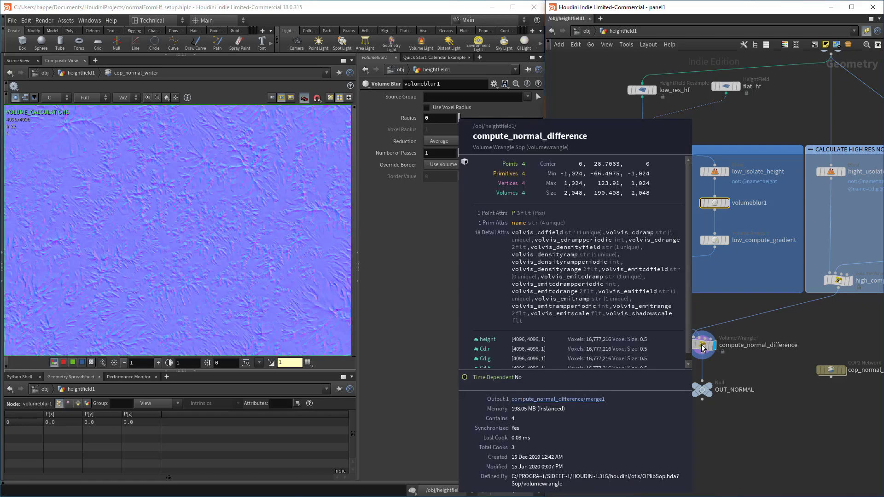
scroll(731, 428, "down", 2)
scroll(731, 415, "up", 1)
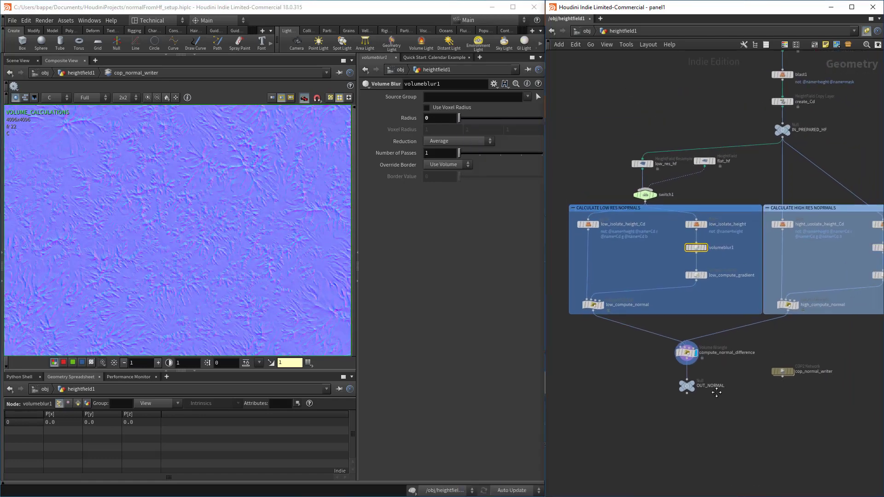
middle_click_drag(735, 402, 677, 382)
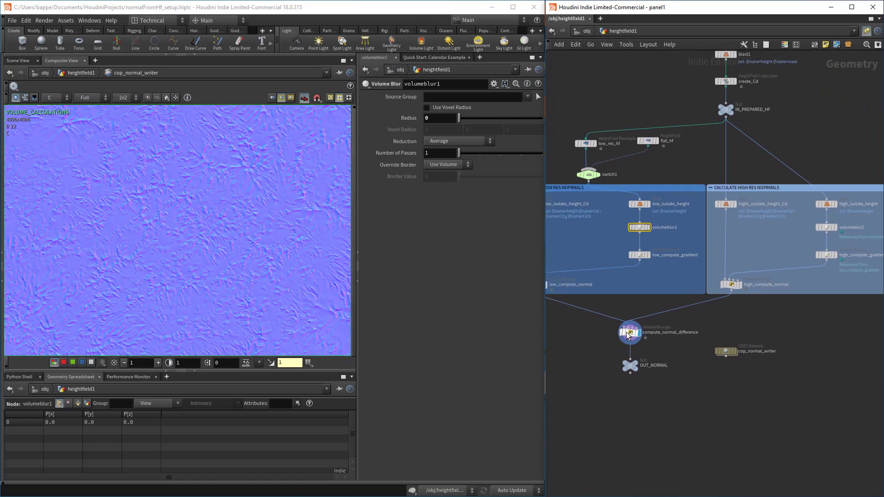
scroll(711, 385, "up", 5)
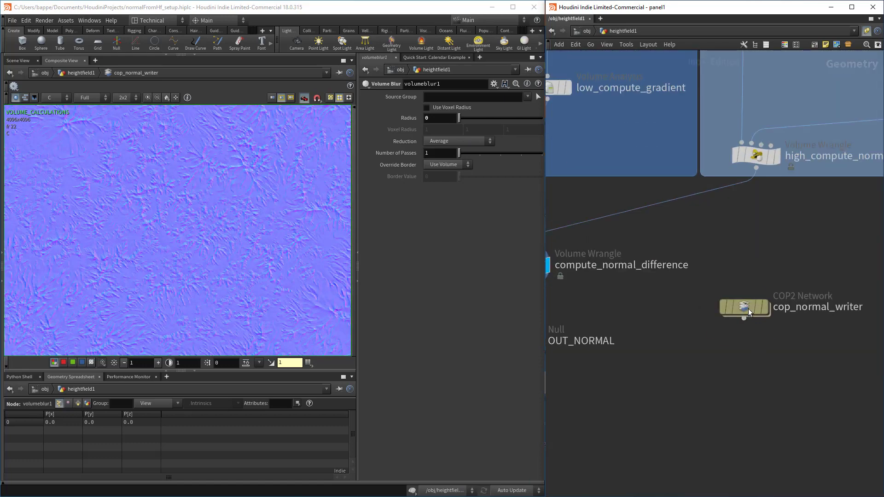
key("Return")
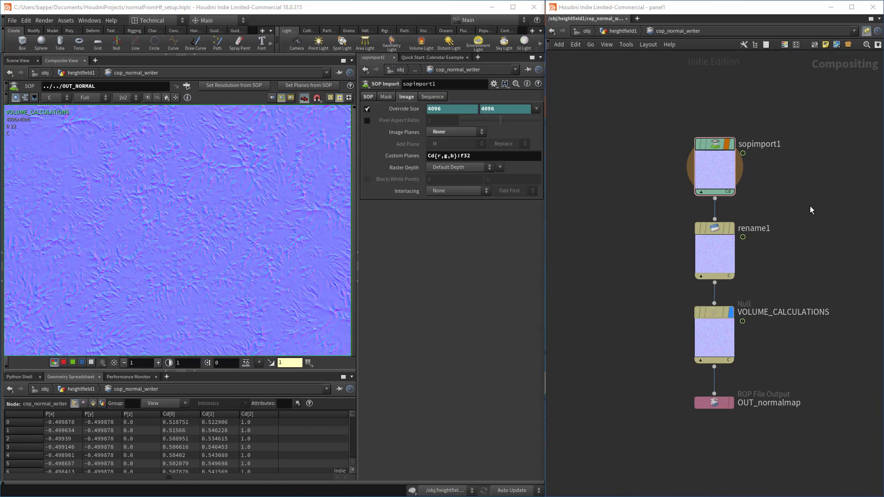
Examine sopimport1's source SOP settings and the expressions driving its override size
left_click(719, 178)
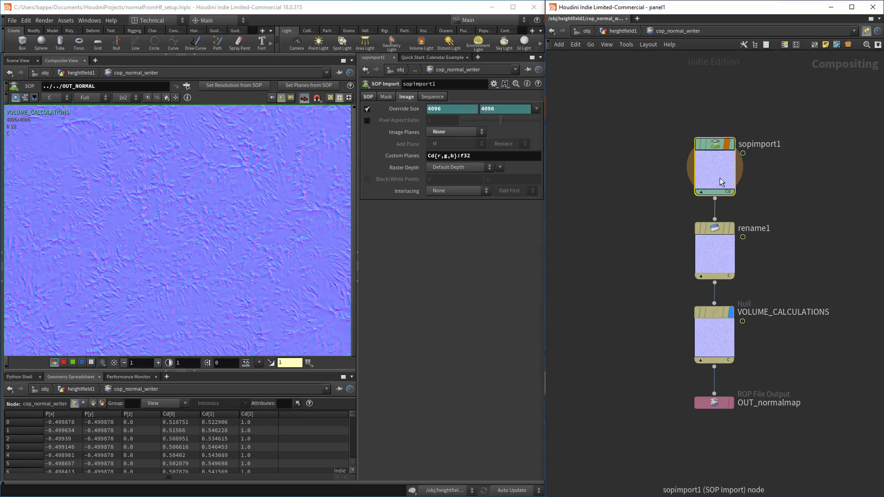
left_click(368, 96)
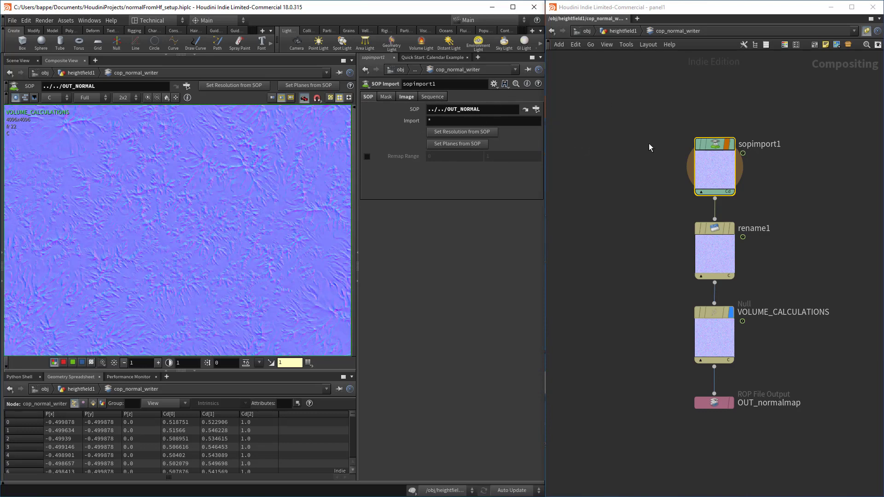
left_click(407, 98)
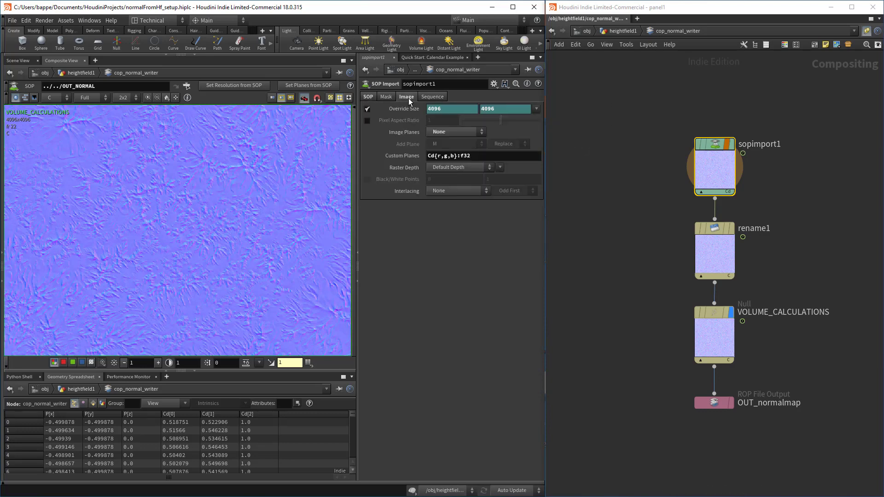
left_click(407, 111)
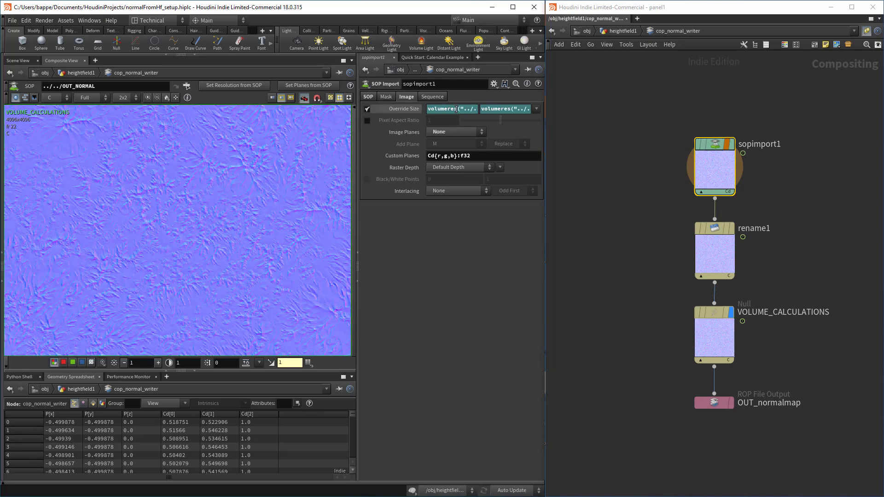
left_click(405, 109)
Examine sopimport1's custom planes entry, including the plane name and its bit-depth suffix
double_click(430, 156)
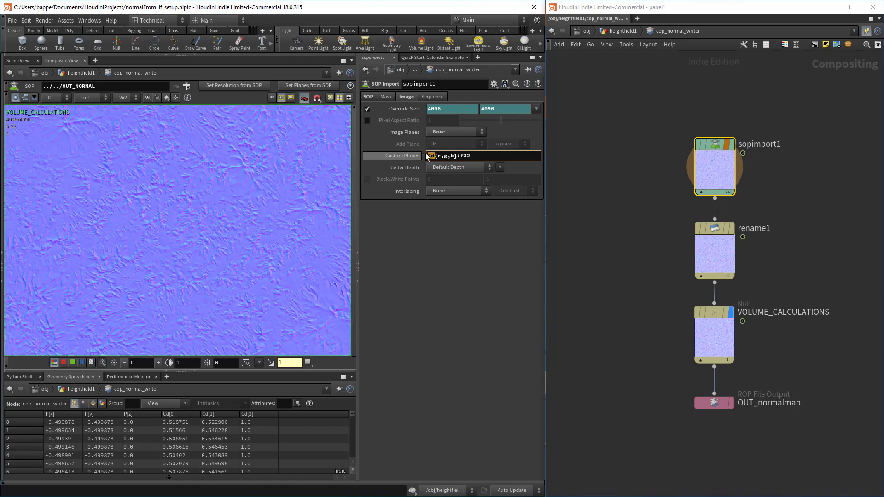
left_click(475, 158)
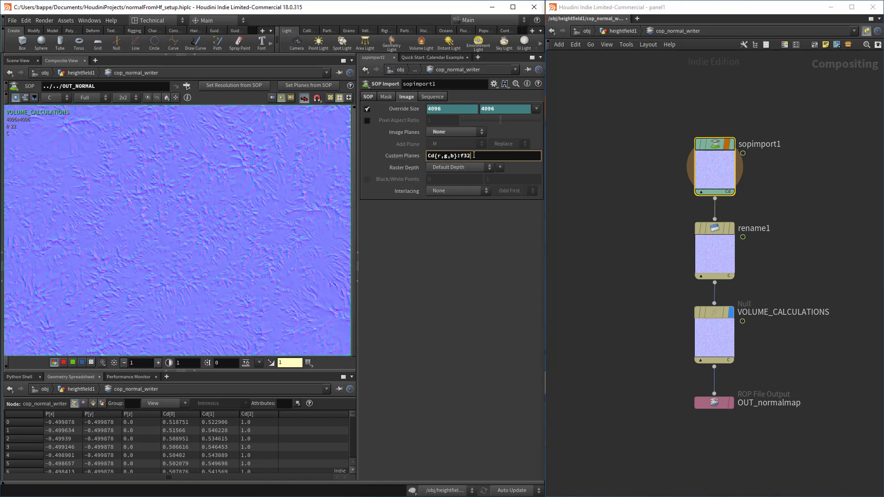
left_click_drag(459, 156, 476, 156)
left_click(481, 156)
Examine the plane renaming in rename1 and the VOLUME_CALCULATIONS null below it
left_click(713, 238)
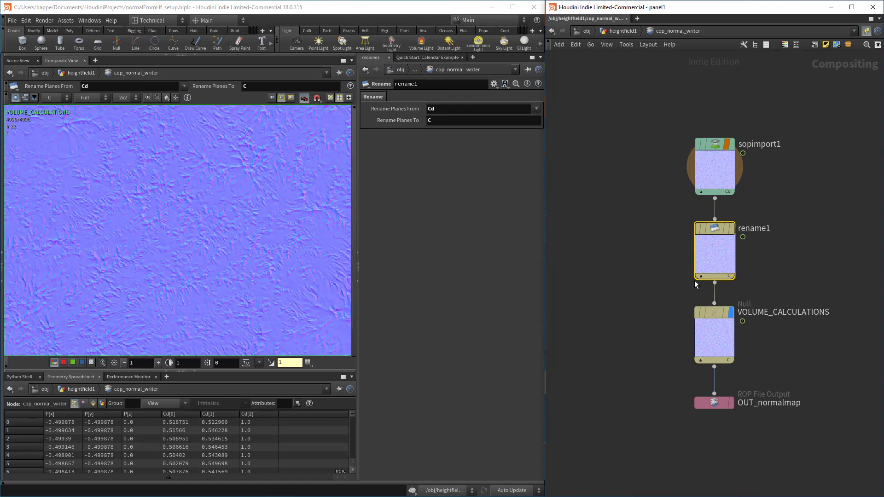
left_click(685, 260)
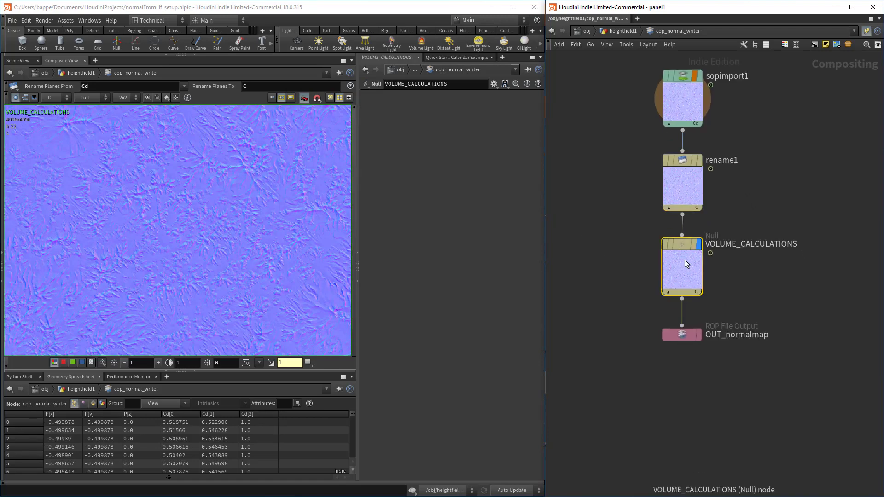
Set OUT_normalmap's TIFF compression to LZW Compression and render the normal map from its composite output settings
left_click(680, 335)
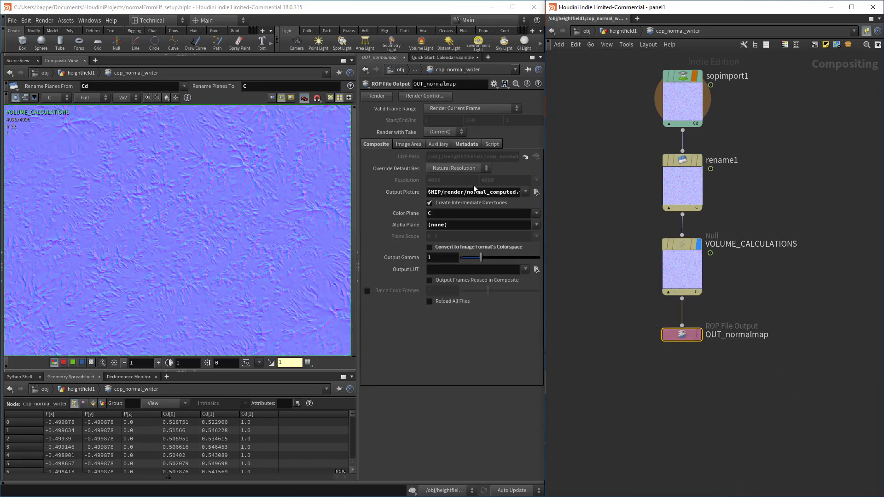
left_click(465, 145)
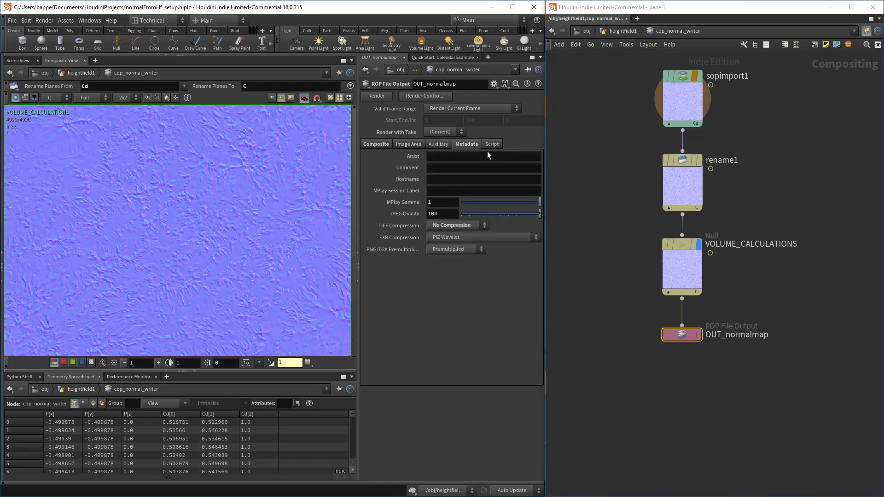
left_click(463, 224)
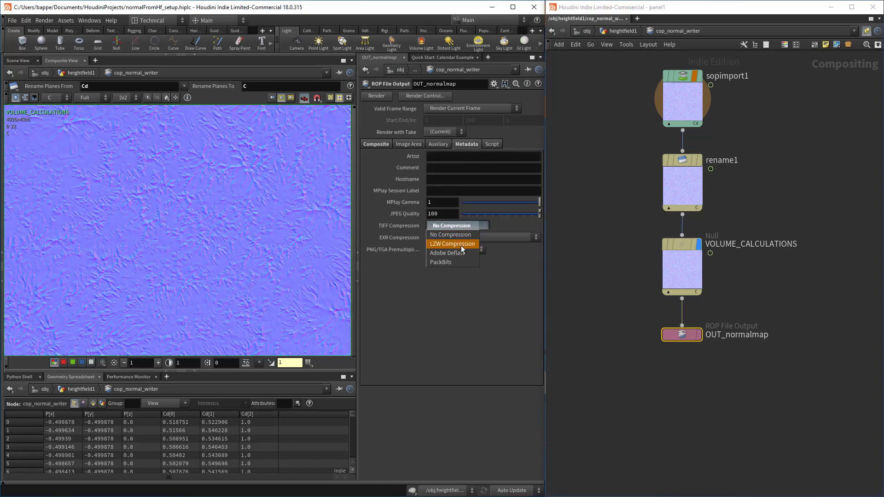
left_click(460, 244)
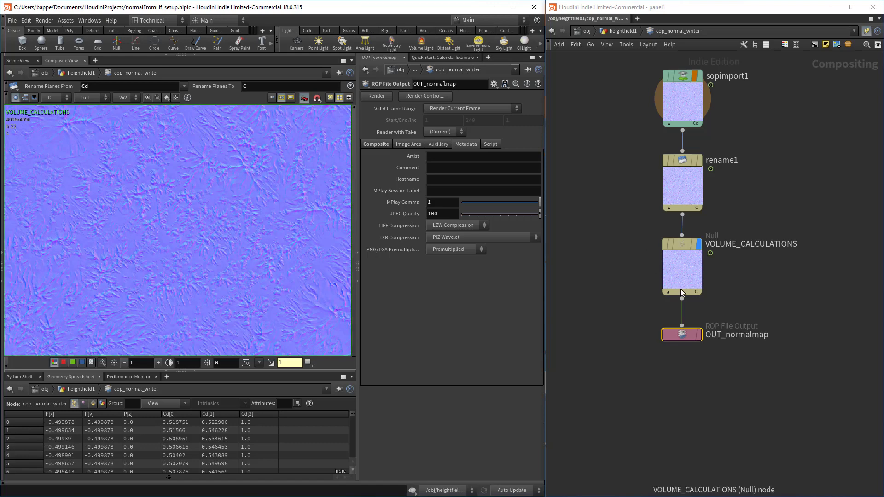
left_click(687, 340)
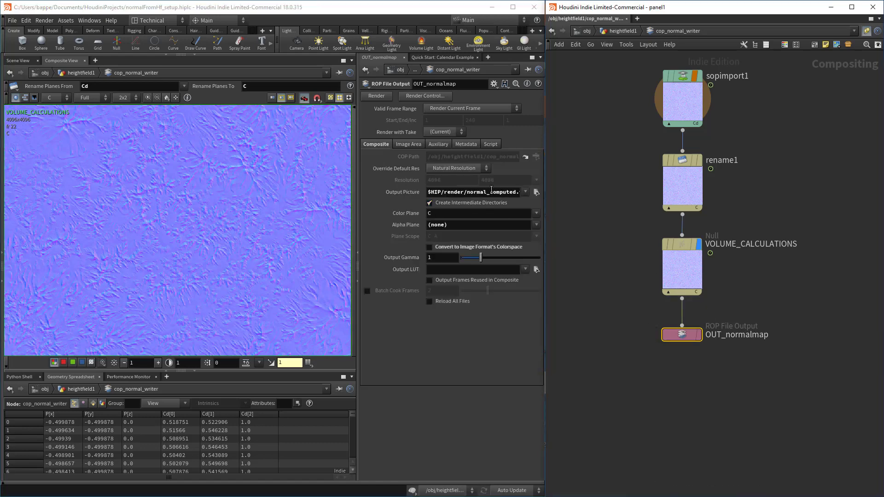
left_click(375, 96)
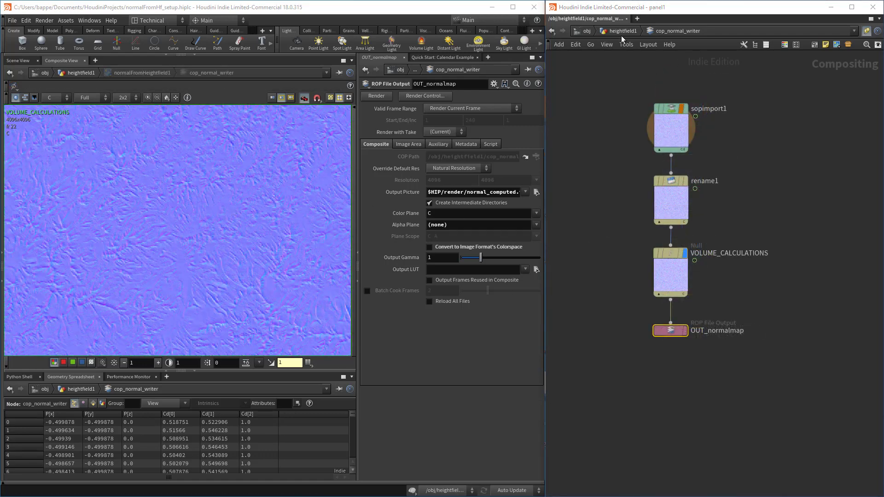
Return to the heightfield1 network, show the parameters of normalFromHeightfield1 and enlarge the composite view to full height
left_click(622, 31)
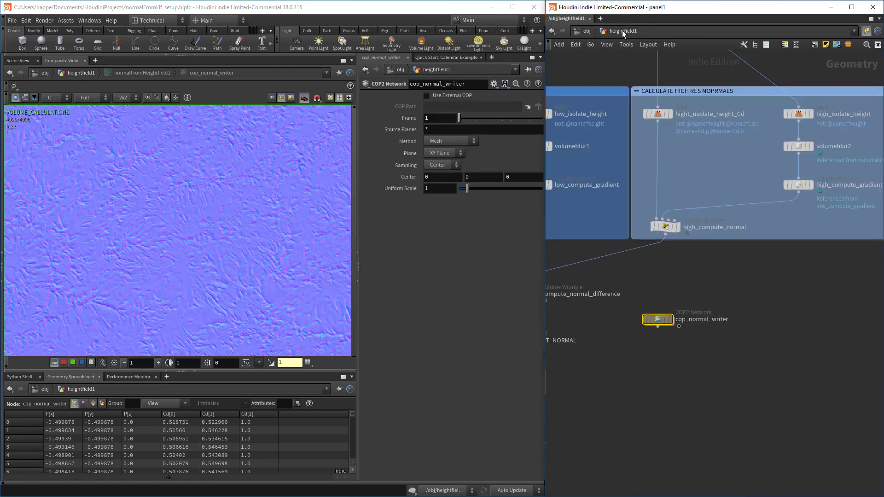
middle_click_drag(569, 169, 696, 193)
scroll(696, 193, "up", 5)
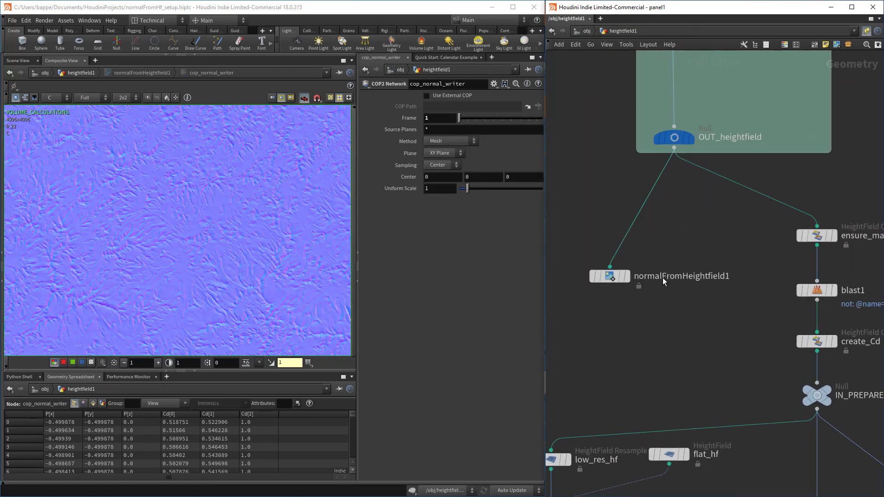
scroll(682, 320, "up", 3)
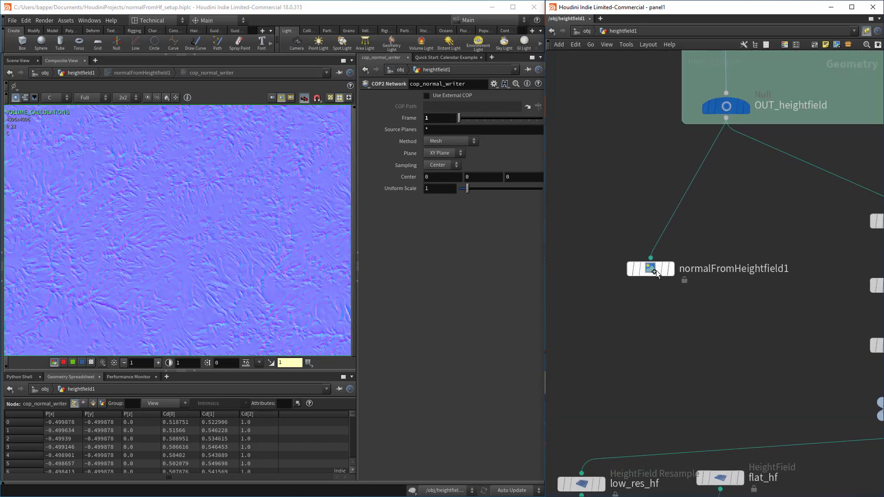
left_click(651, 269)
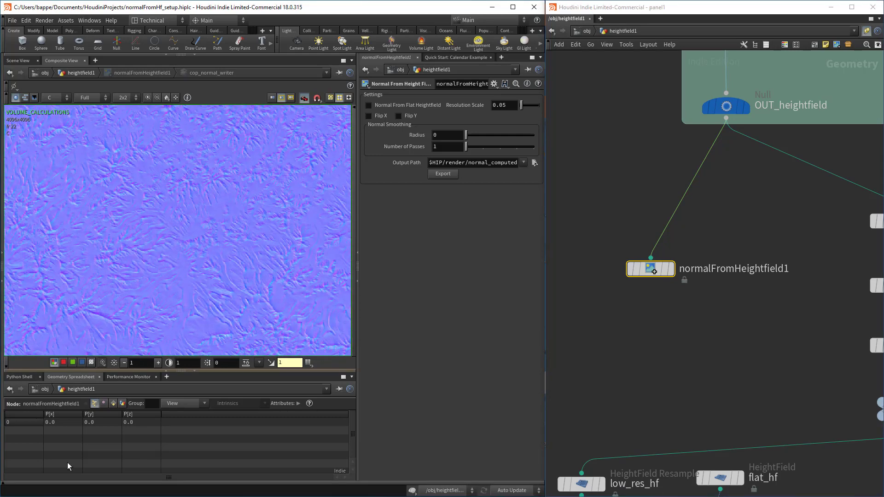
left_click_drag(7, 369, 7, 479)
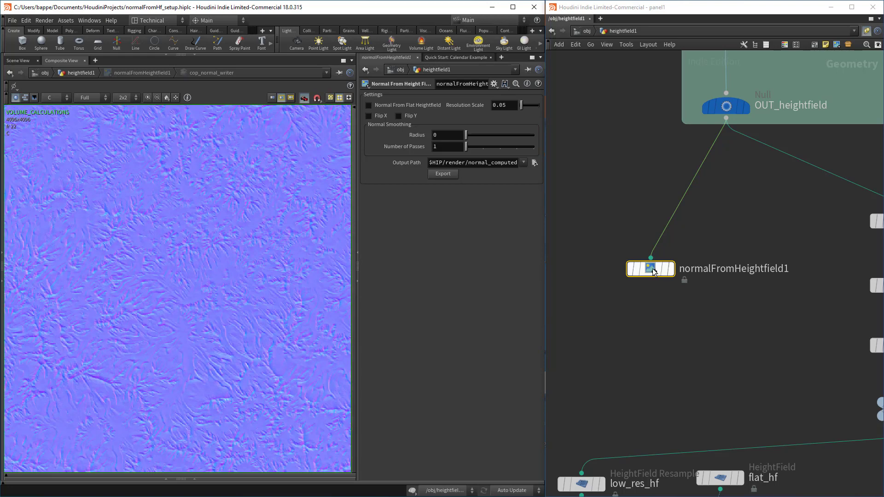
left_click(652, 97)
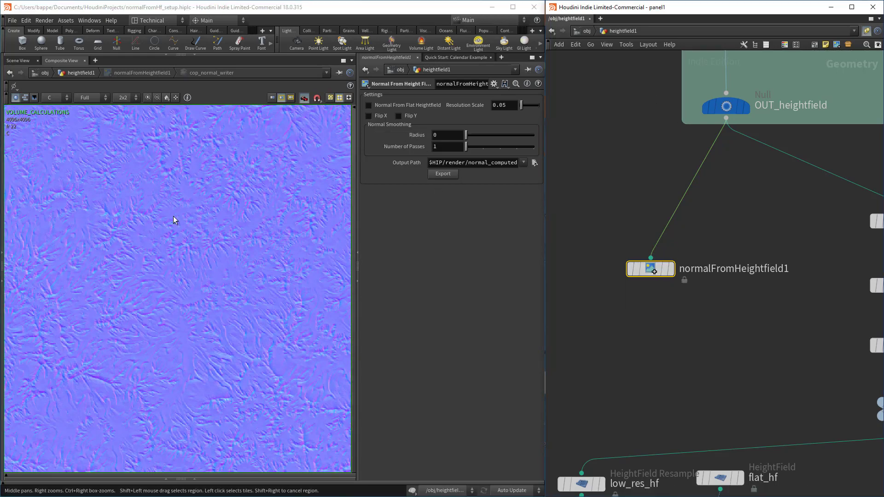
Enable Flip X and Flip Y on normalFromHeightfield1, checking the normal map up close
right_click_drag(173, 217, 233, 225)
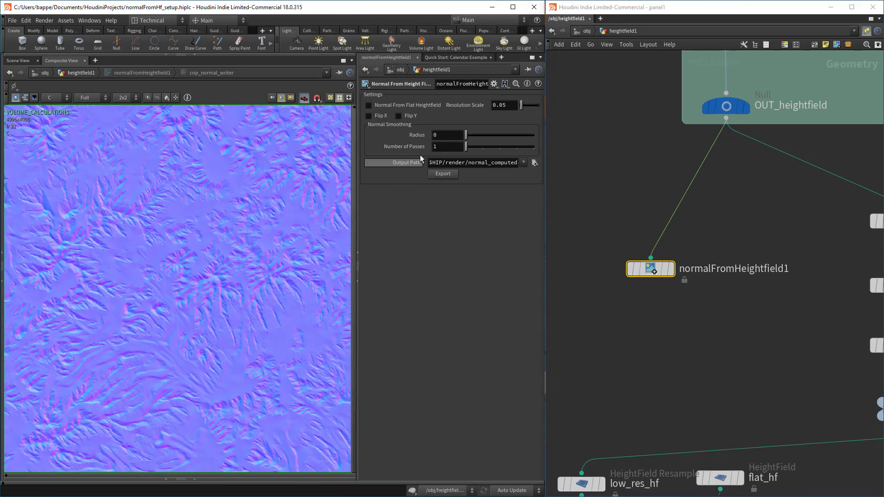
left_click(369, 116)
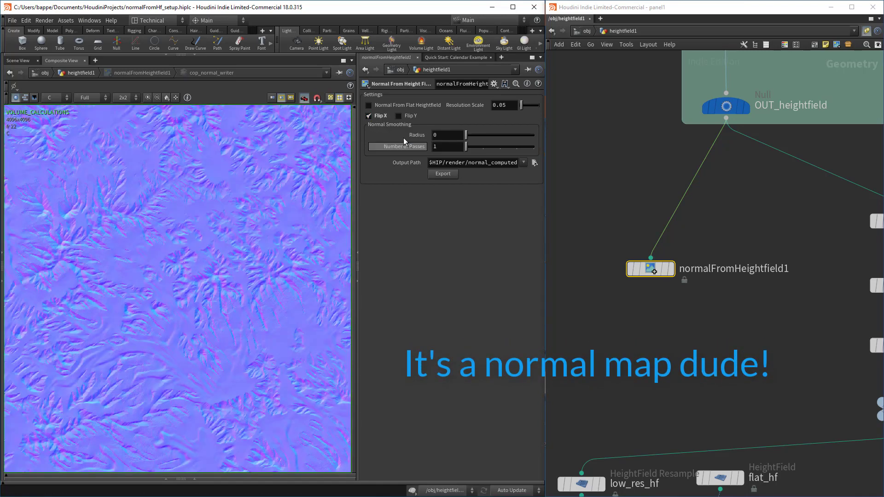
left_click(398, 116)
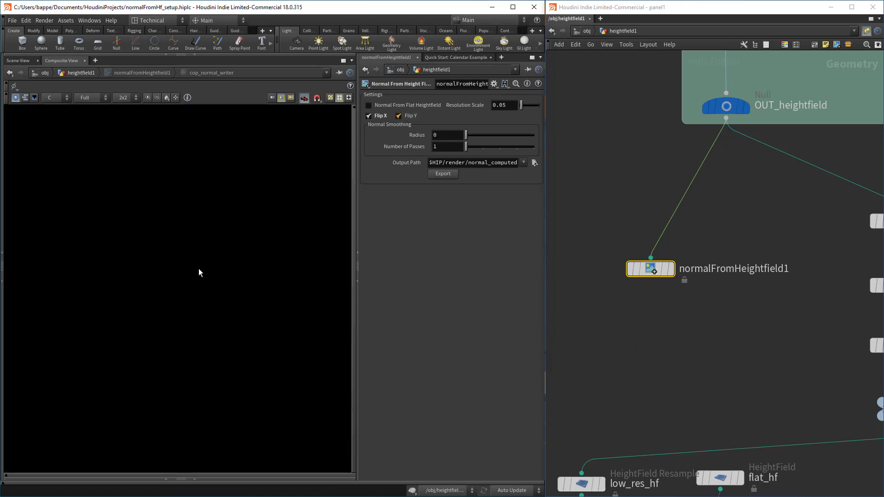
scroll(226, 285, "up", 3)
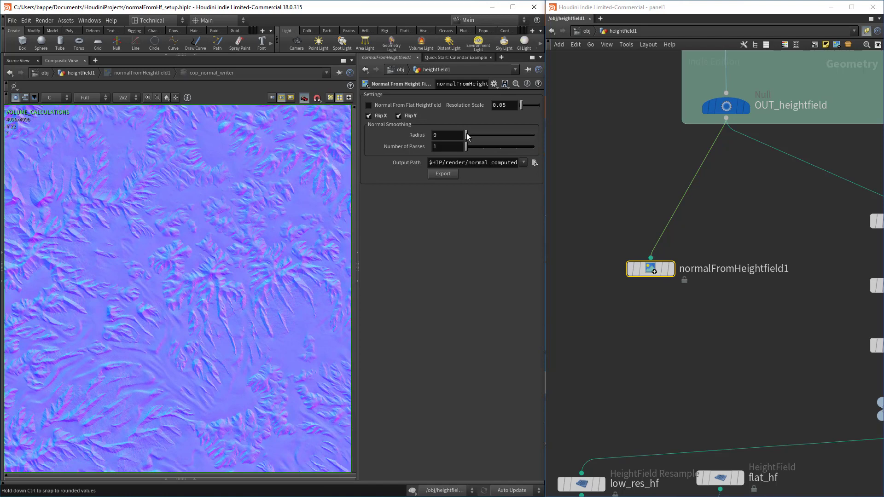
Try a larger normal smoothing radius and more passes, and restore the radius to 0 and the passes to 1
left_click(471, 133)
left_click_drag(466, 146, 482, 147)
left_click_drag(483, 147, 467, 147)
left_click_drag(472, 137, 460, 133)
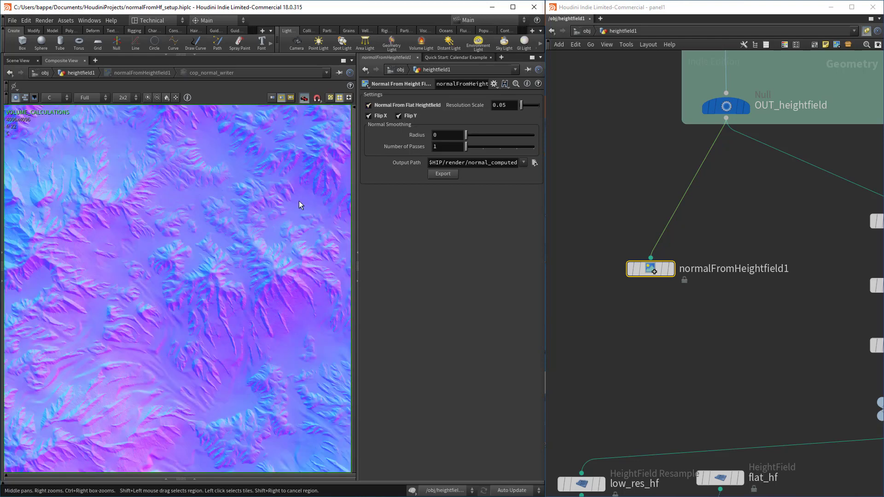
Inspect the whole normal map computed from the flat heightfield, and turn Normal From Flat Heightfield off
scroll(276, 239, "down", 5)
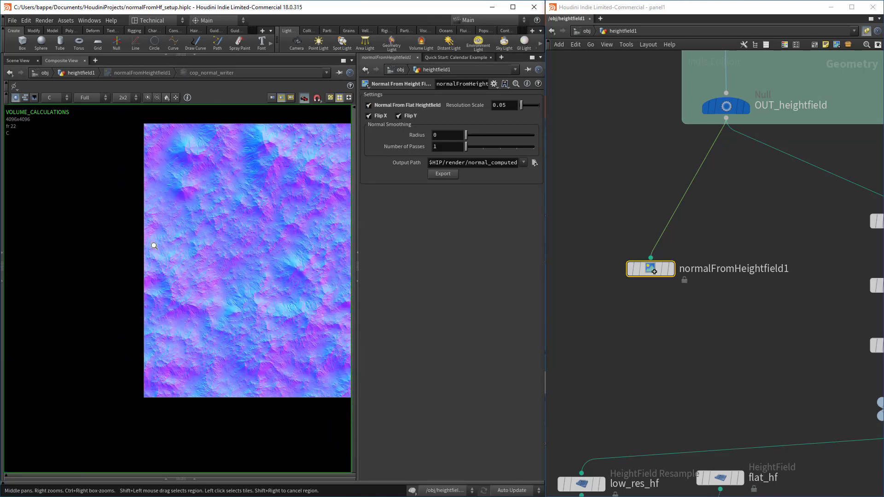
middle_click_drag(305, 211, 273, 246)
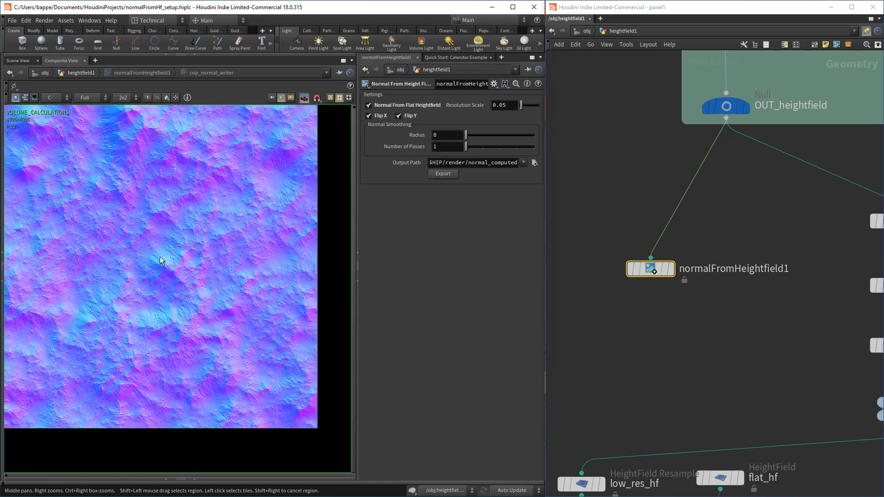
left_click(387, 105)
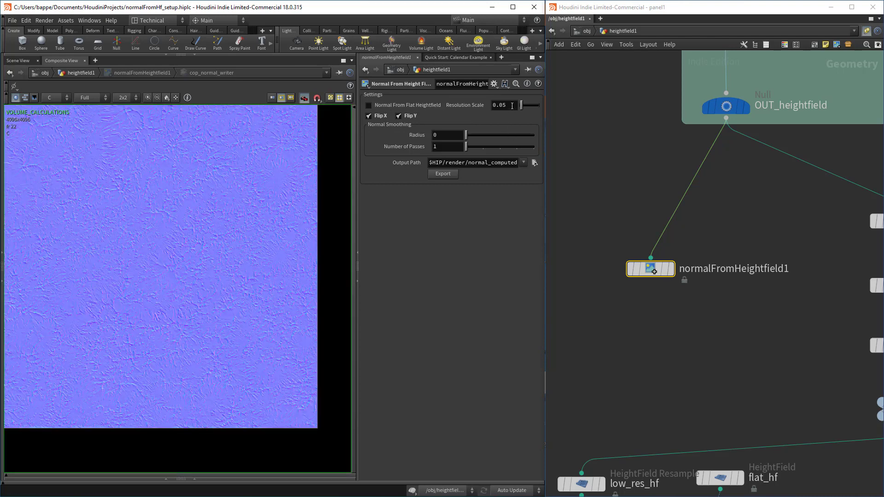
Try a Resolution Scale of 0.01 on normalFromHeightfield1 and settle on 0.04, comparing the normal map detail
scroll(212, 198, "up", 5)
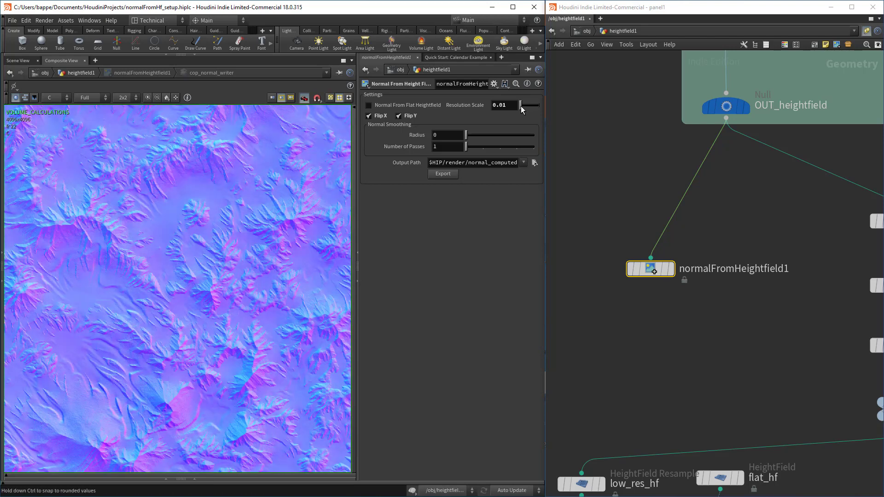
left_click_drag(522, 107, 521, 108)
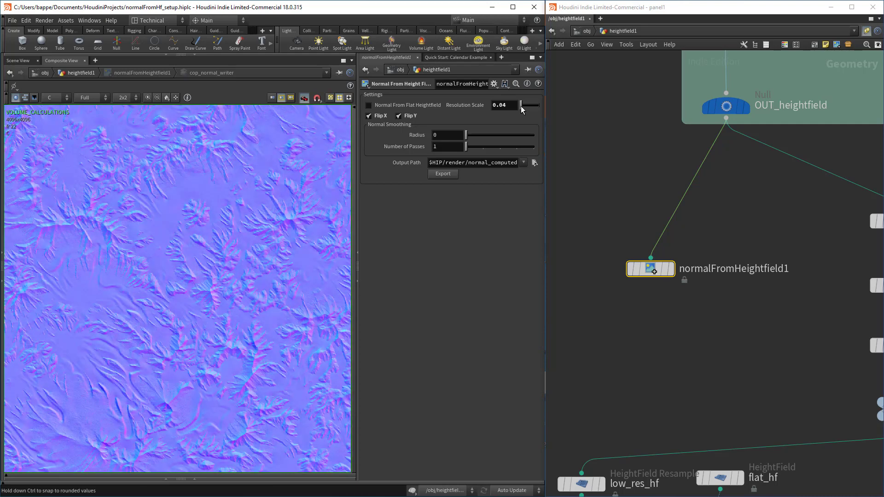
left_click(510, 105)
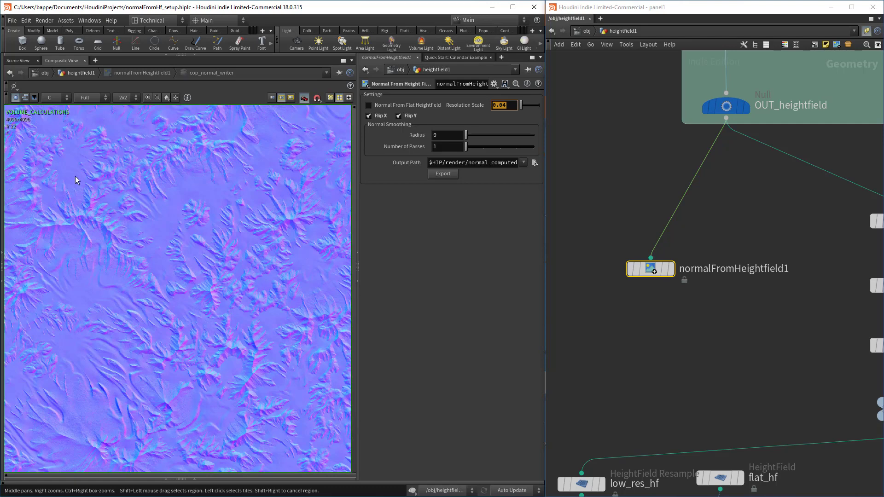
key("Return")
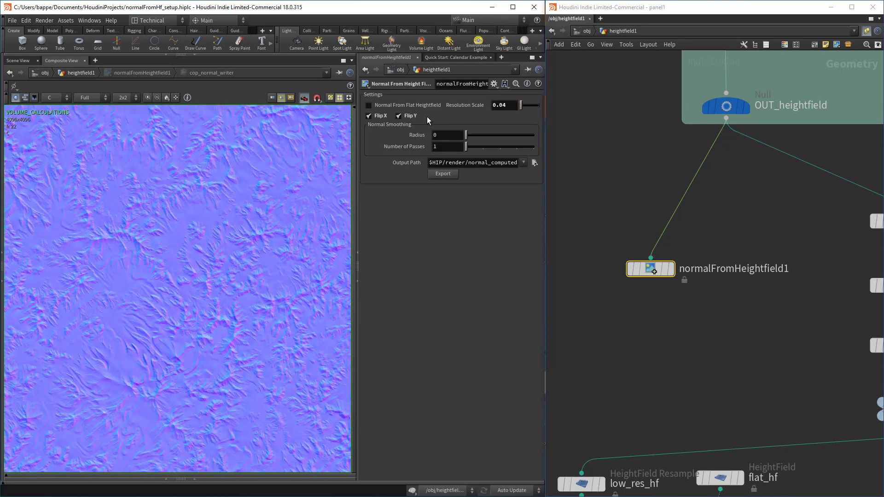